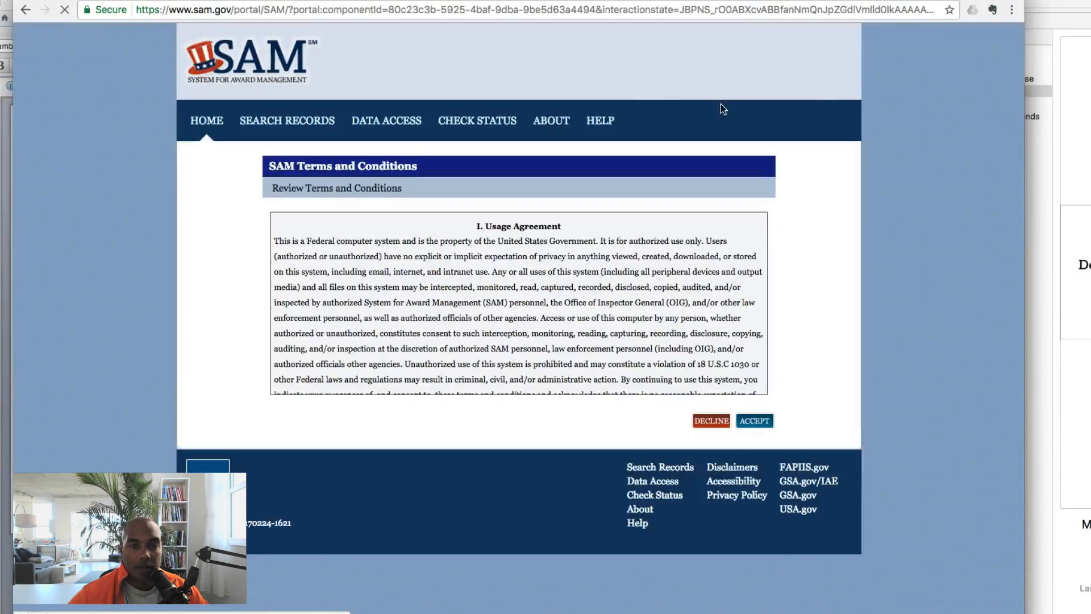
Accept the terms and conditions and open the Existing Entity Registrations list
click(754, 434)
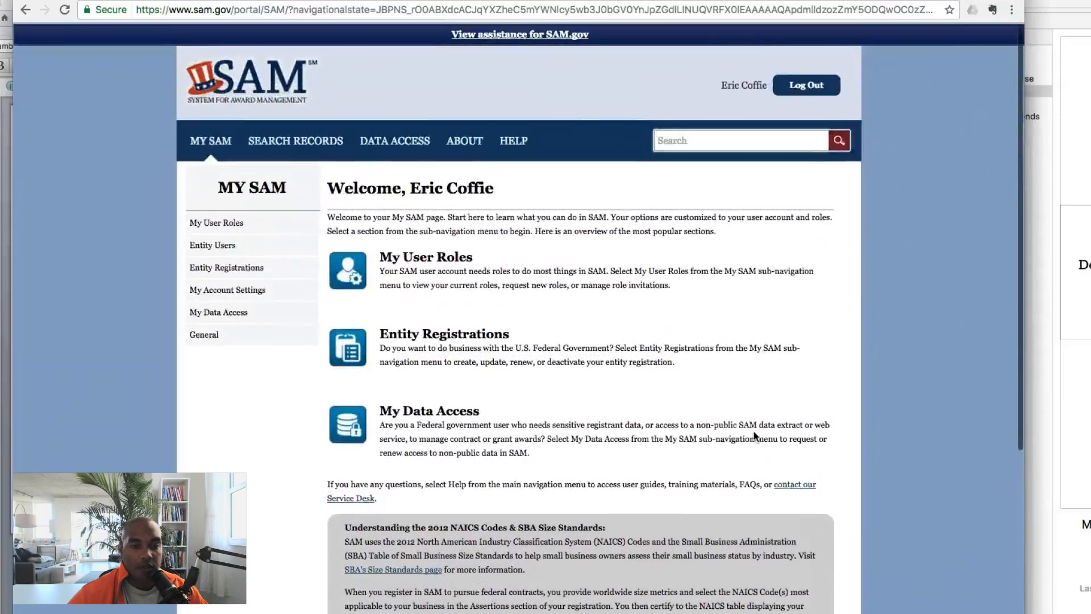
click(228, 267)
click(246, 292)
scroll(747, 320, down, 3)
Show Evankoff LLC's registration details and resume its incomplete work-in-progress update
click(402, 426)
scroll(700, 379, down, 6)
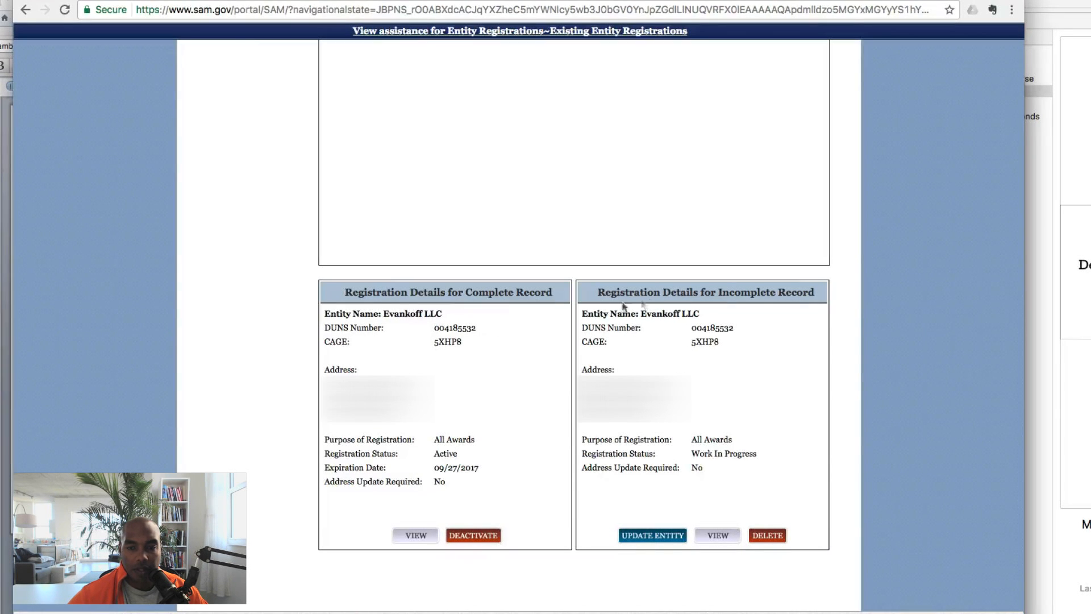
click(675, 537)
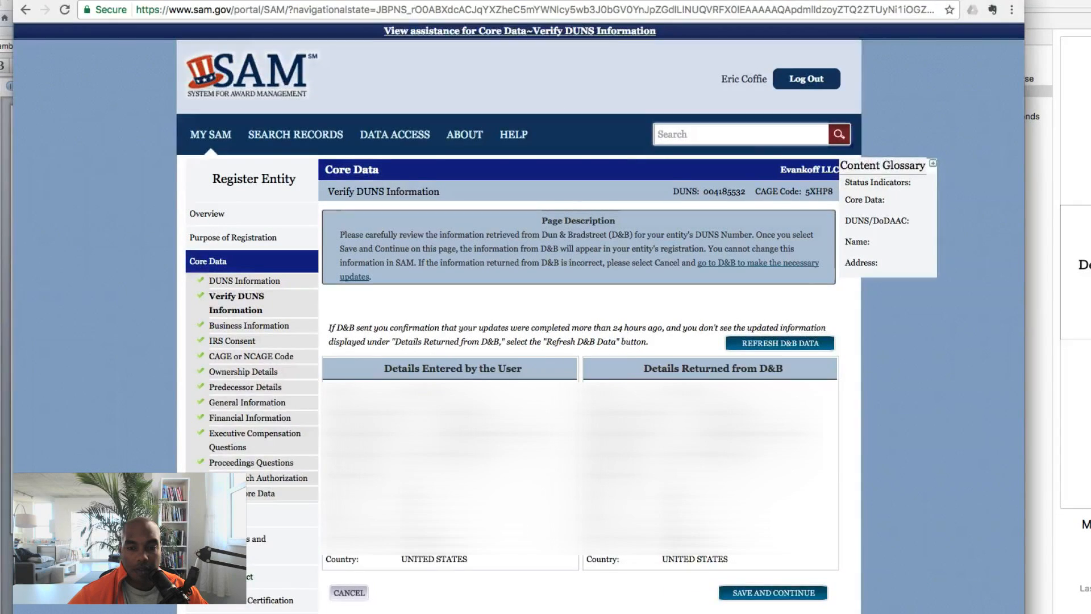
Save the Verify DUNS Information and Business Information pages unchanged
scroll(774, 473, down, 3)
click(774, 470)
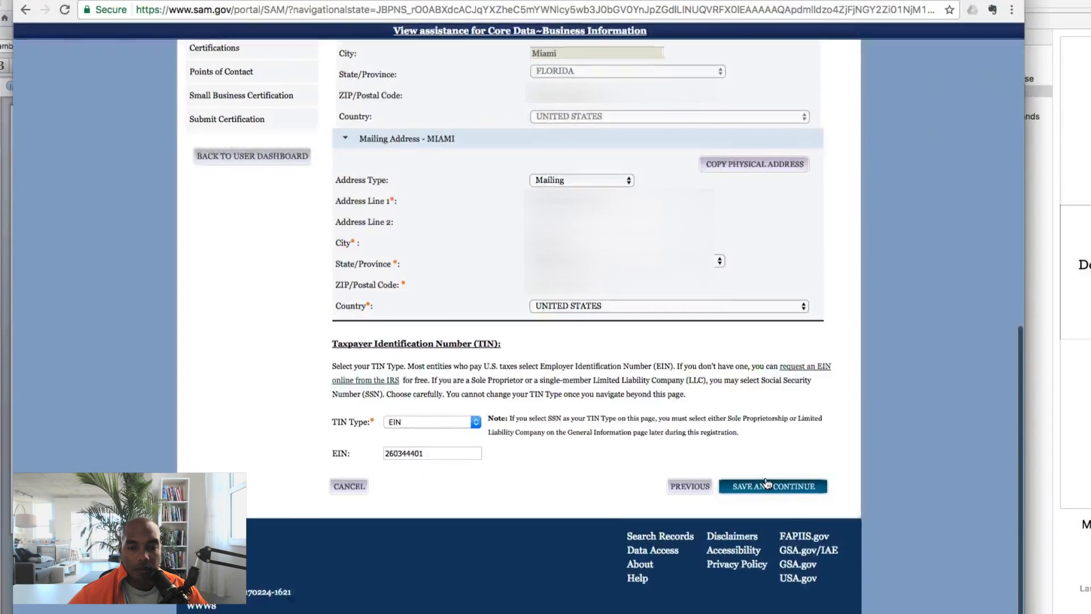
click(769, 474)
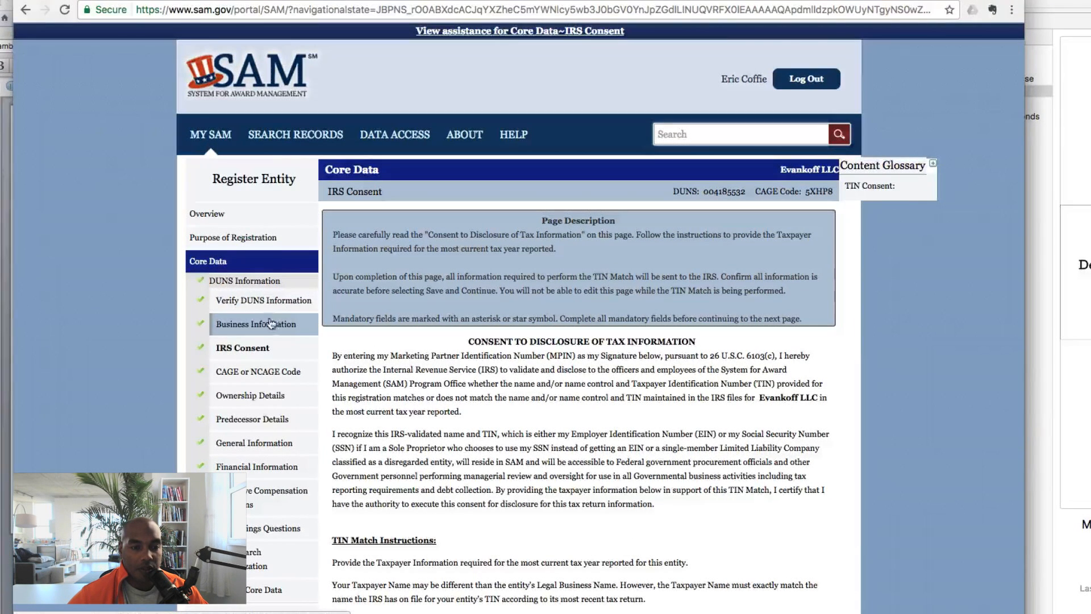
Submit the IRS Consent page with tax year 2008, which returns an MPIN mismatch error
scroll(444, 369, down, 1)
scroll(444, 369, down, 2)
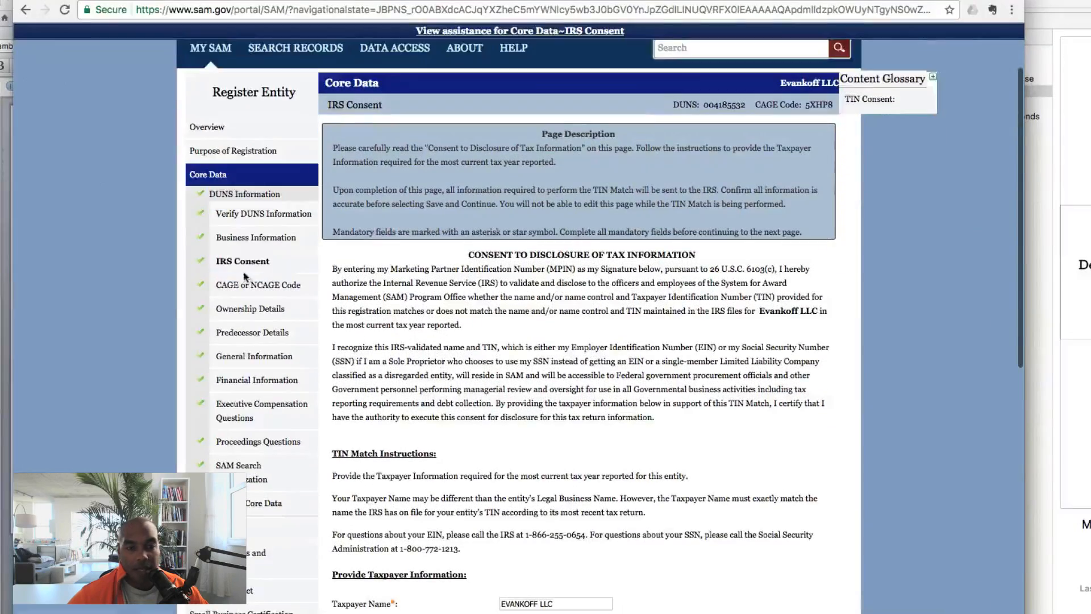
scroll(668, 314, down, 5)
scroll(668, 314, down, 10)
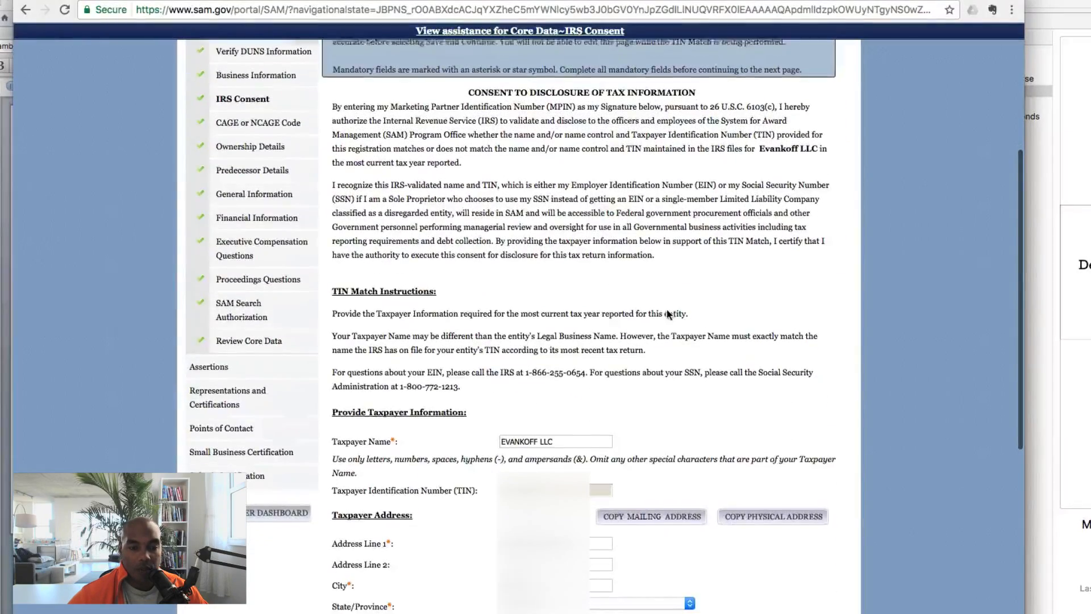
scroll(666, 310, down, 2)
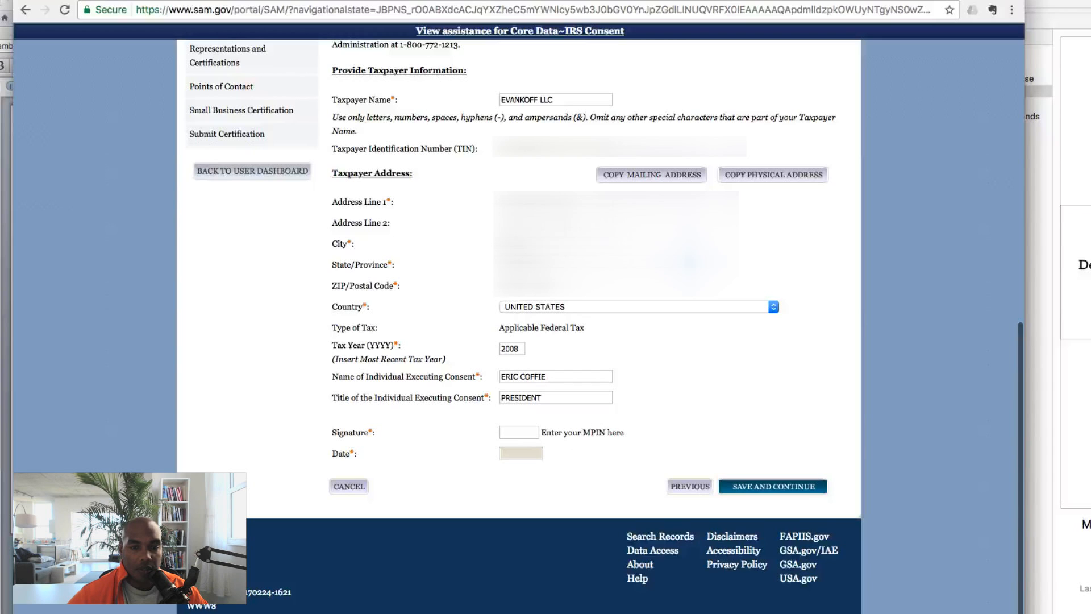
click(801, 487)
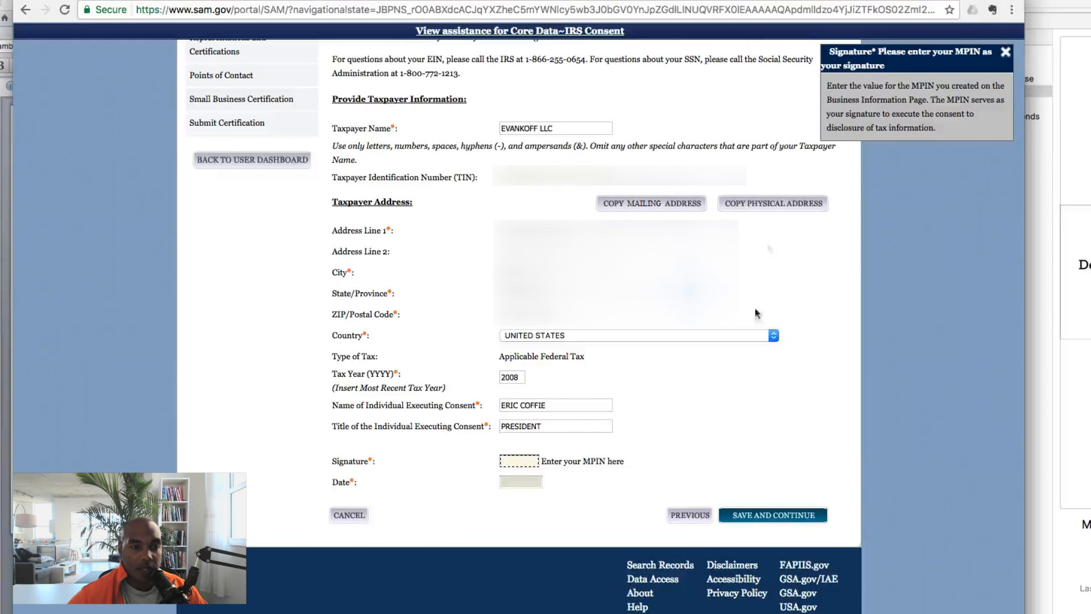
scroll(796, 196, up, 9)
scroll(739, 199, up, 3)
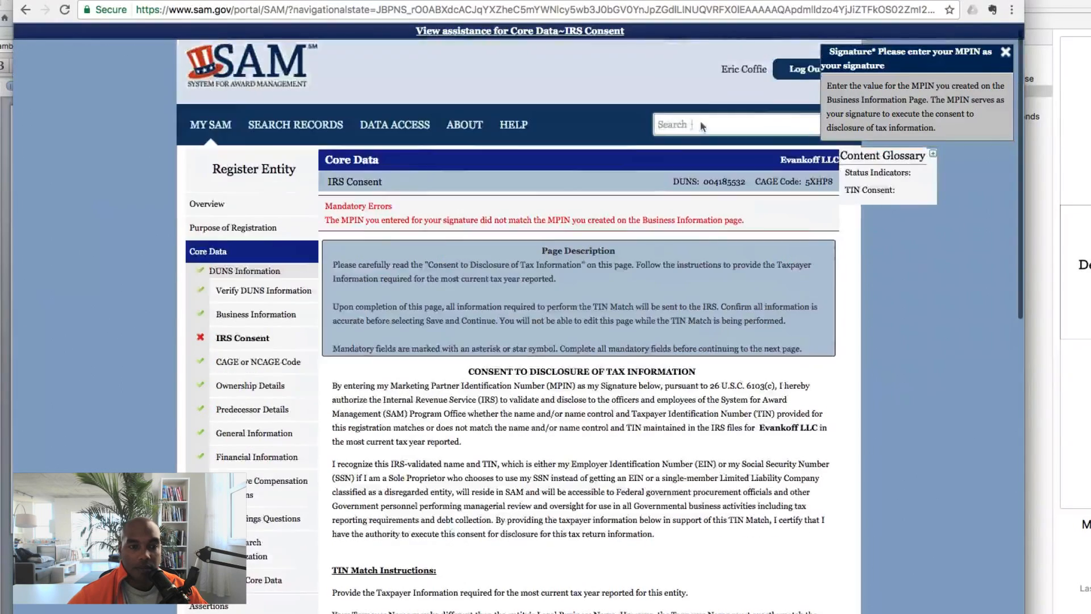
Return through Core Data to Business Information and select the MPIN value
click(234, 231)
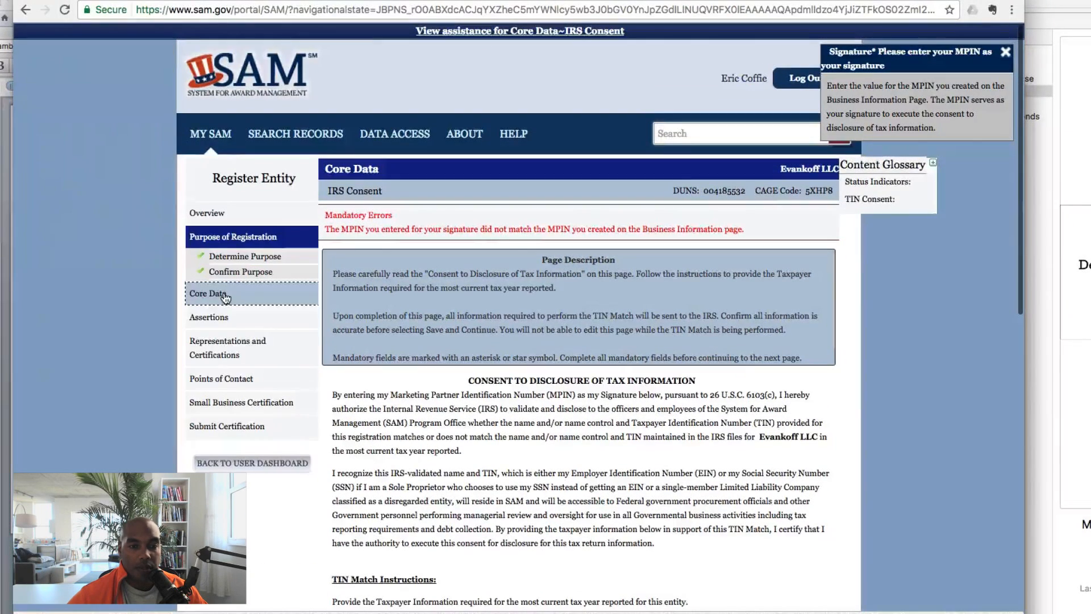
click(243, 295)
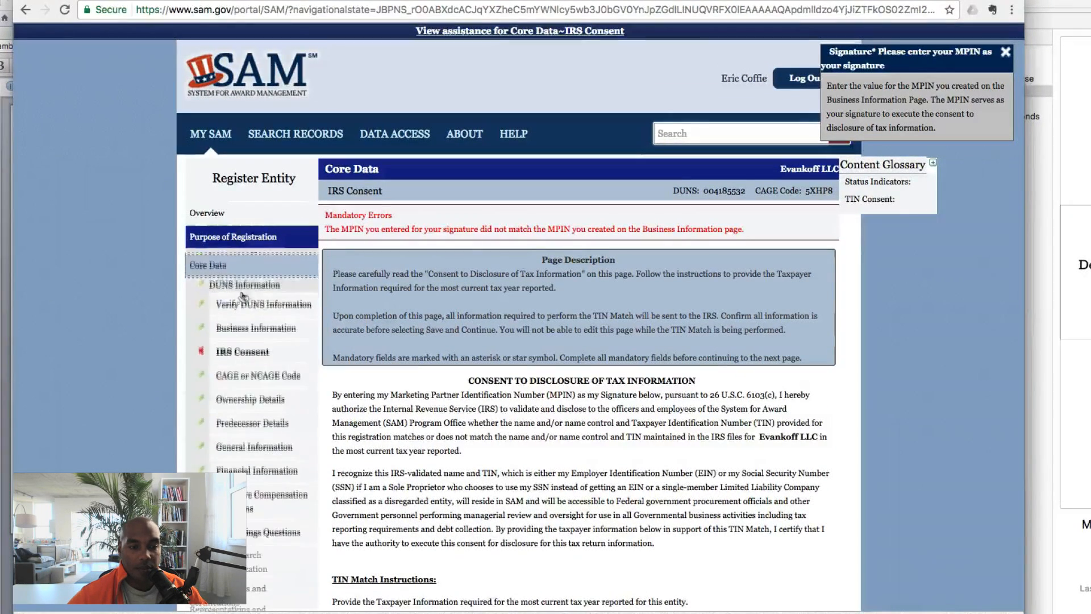
click(244, 304)
click(761, 488)
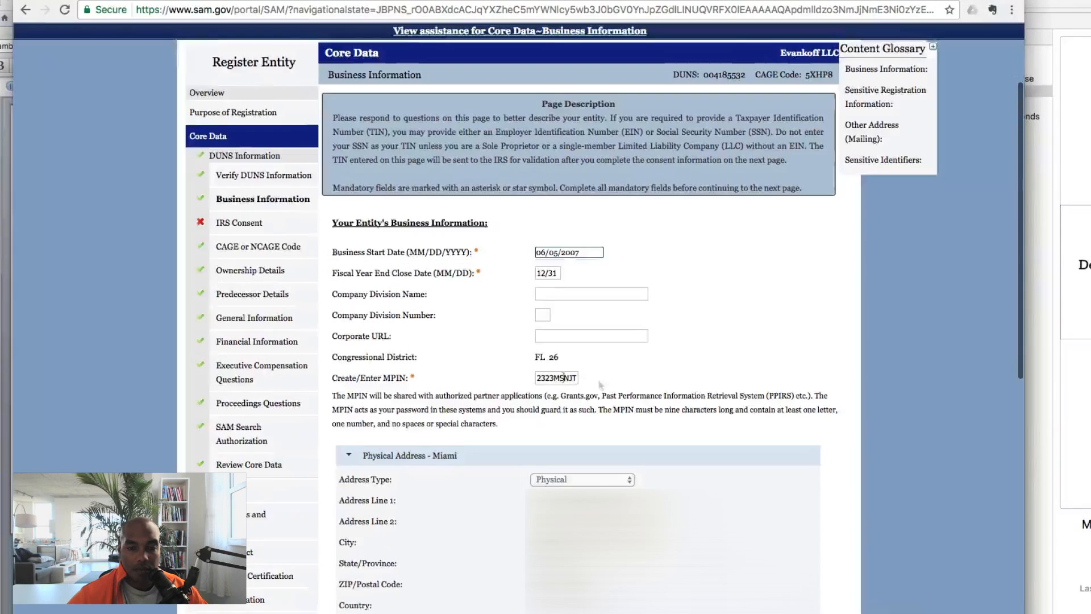
double_click(550, 377)
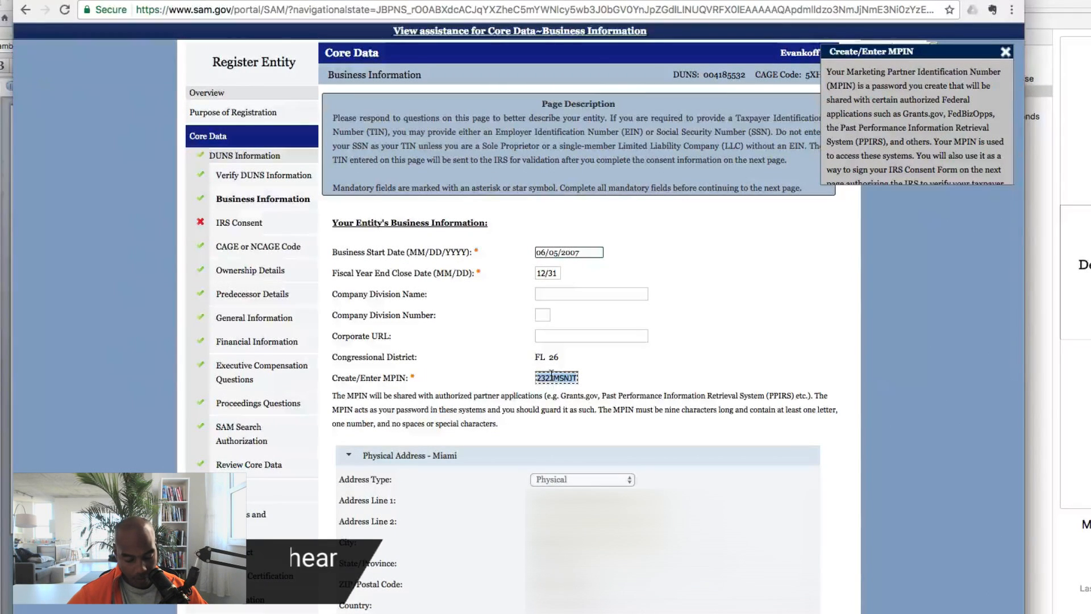
Enter the matching MPIN as the IRS Consent signature and save it
scroll(569, 341, down, 10)
click(782, 526)
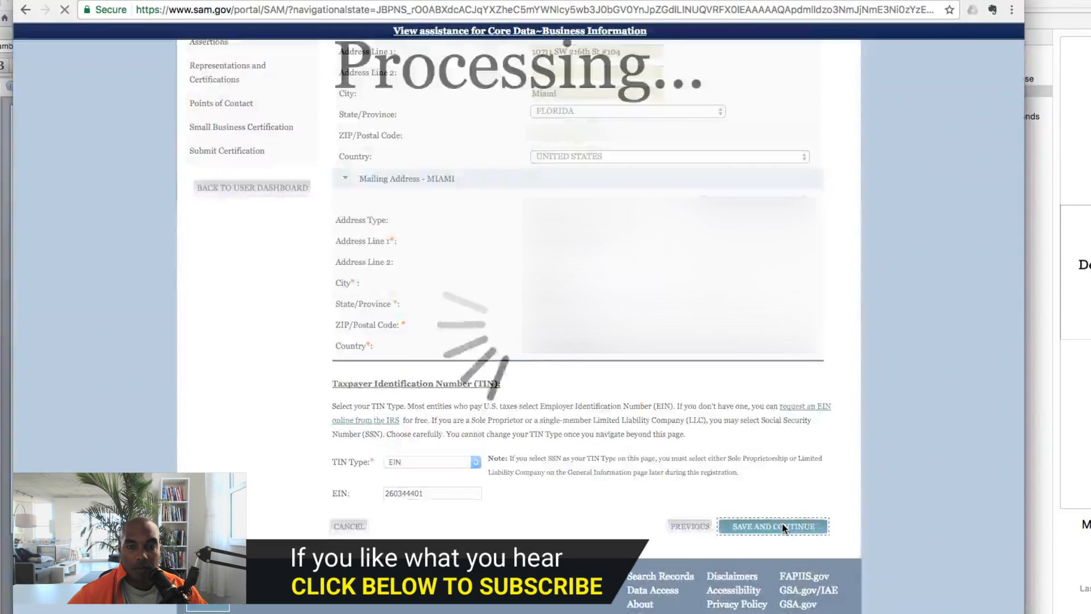
scroll(782, 523, down, 9)
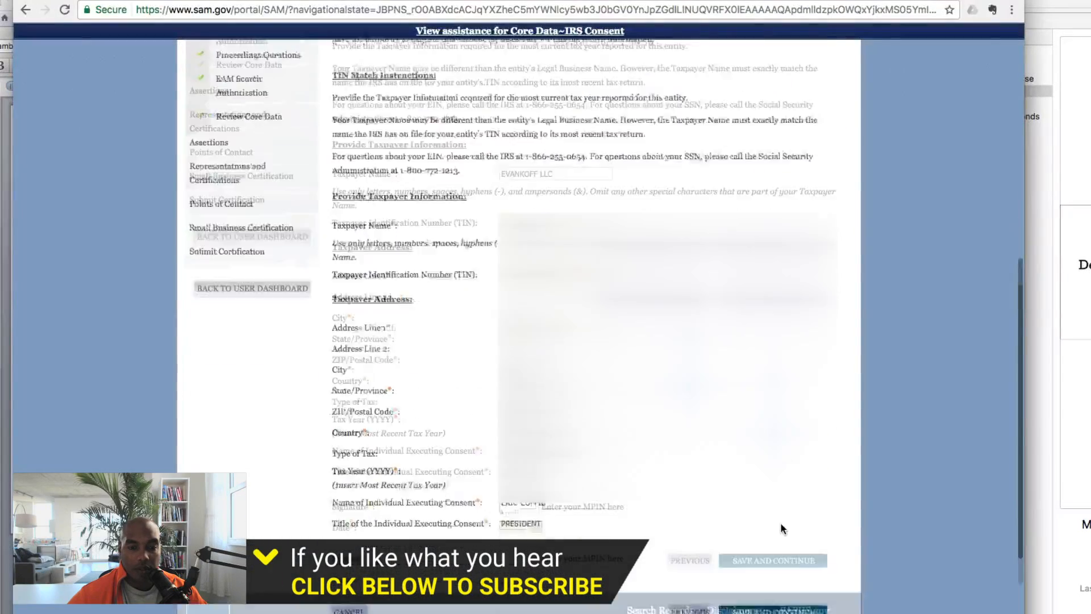
scroll(781, 528, down, 3)
click(526, 434)
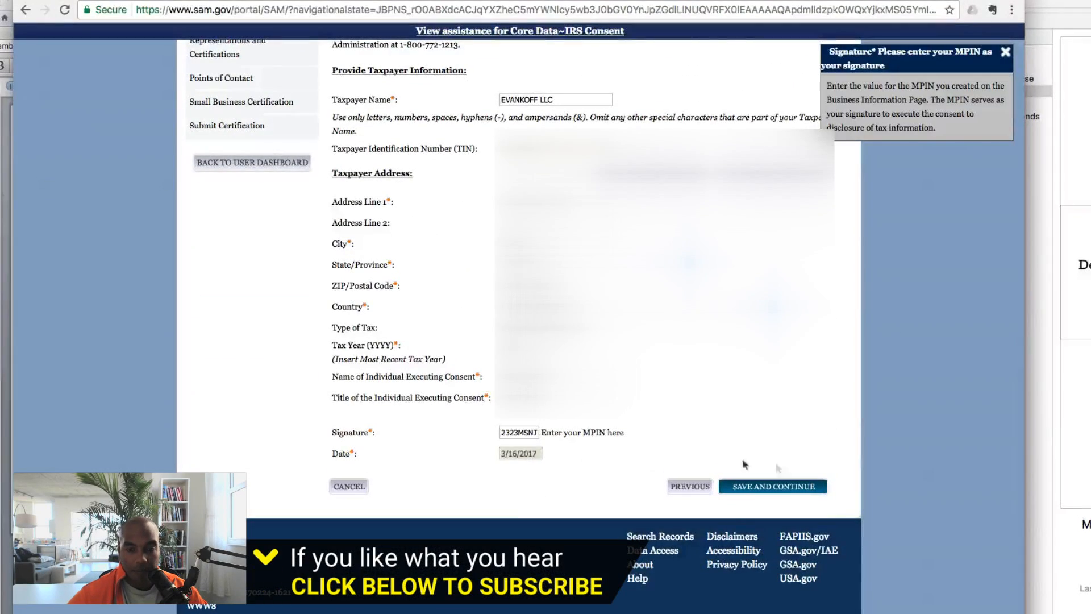
click(808, 487)
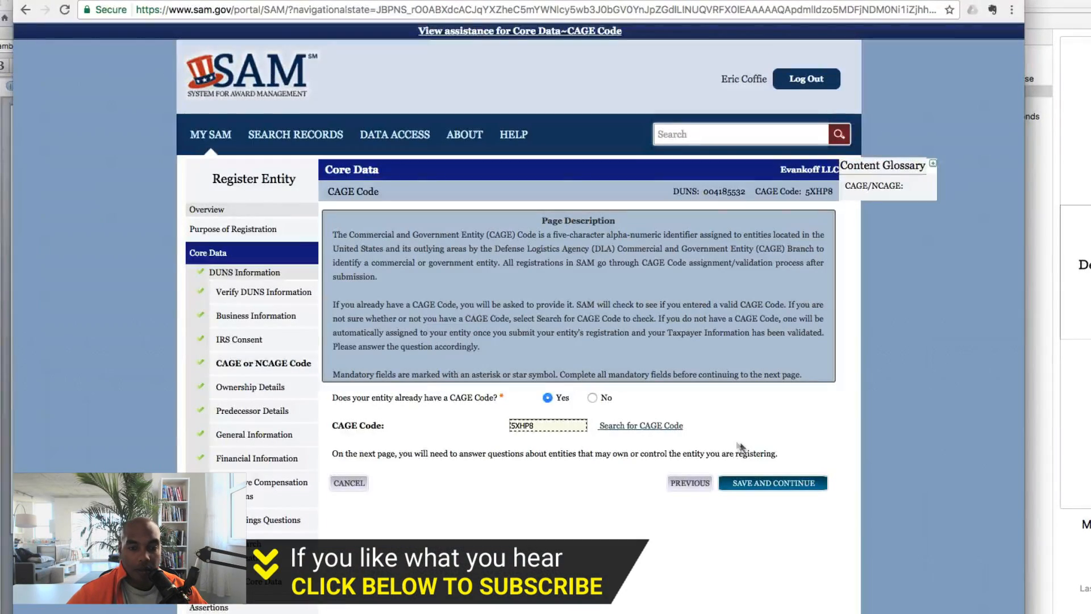
Save the CAGE Code, Ownership Details and Predecessor Details pages unchanged
scroll(660, 449, down, 2)
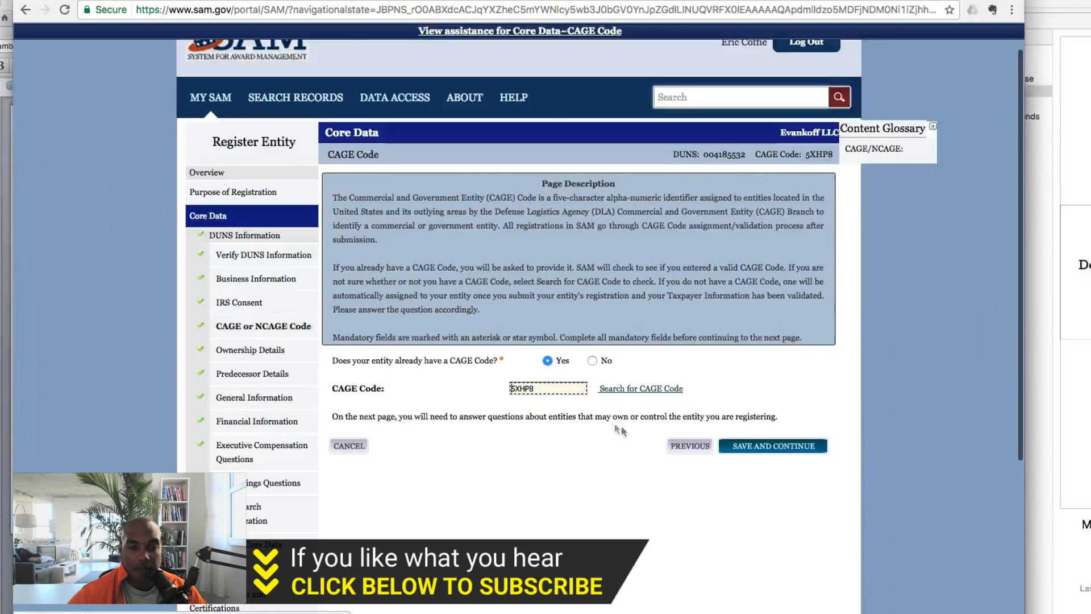
click(763, 445)
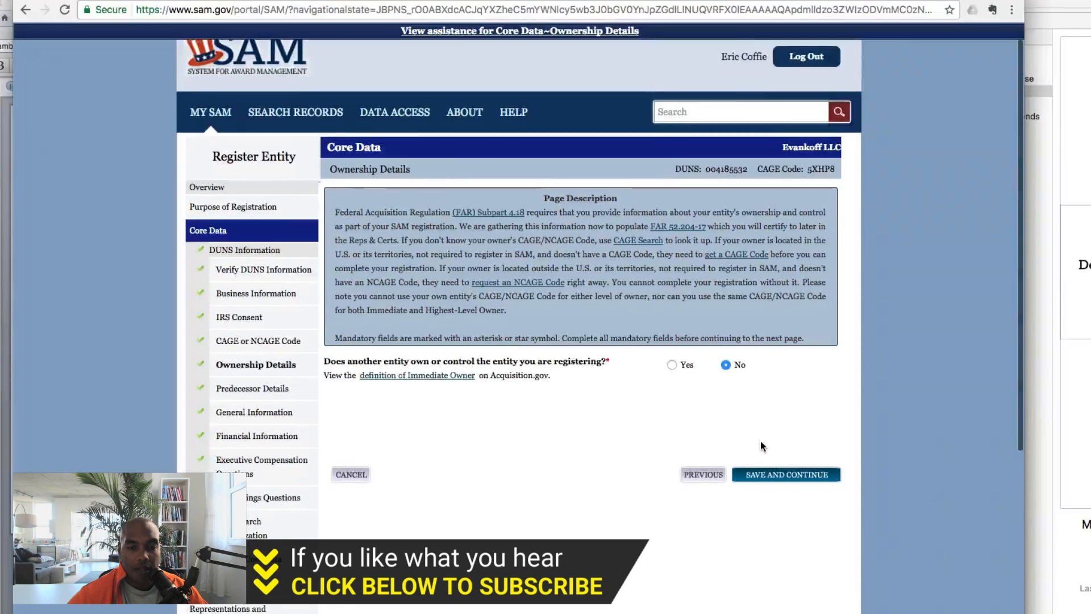
scroll(760, 441, down, 2)
click(765, 438)
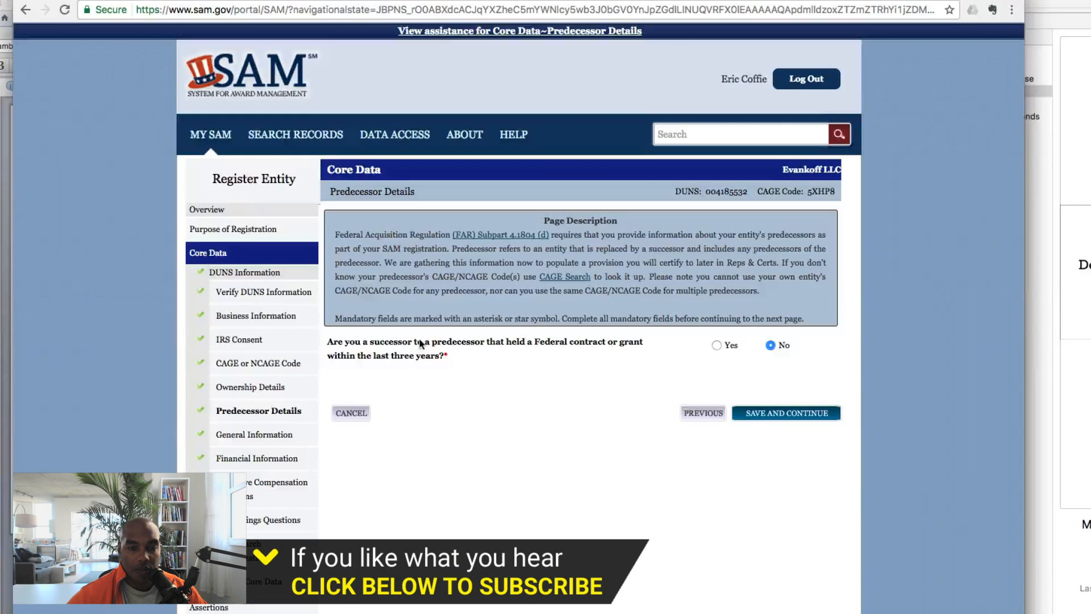
click(796, 417)
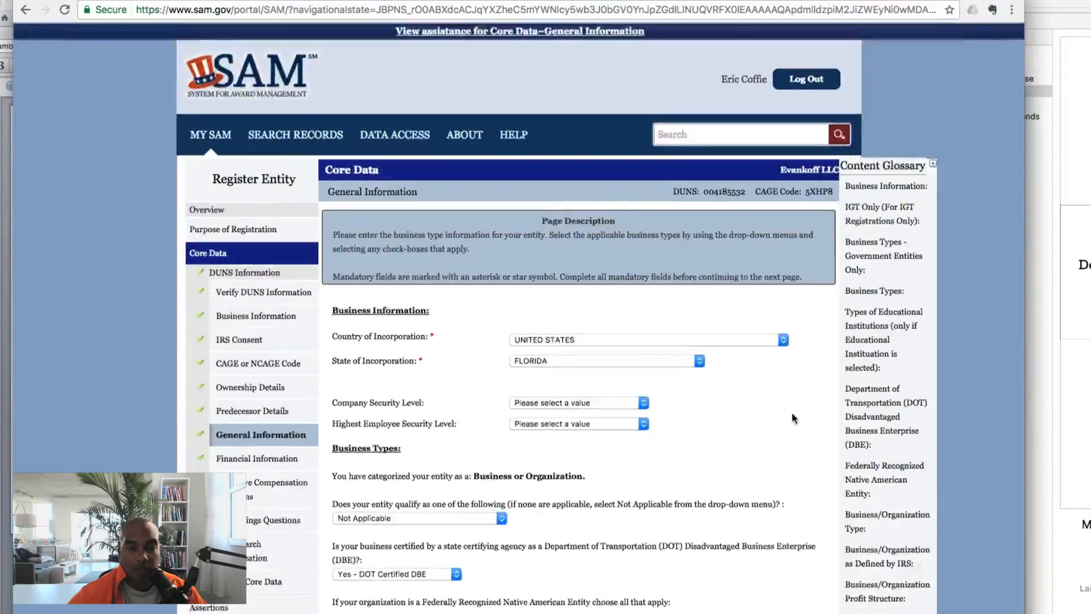
Review the special business types and save General Information with Minority and Black American Owned kept
scroll(793, 417, down, 3)
scroll(730, 362, down, 3)
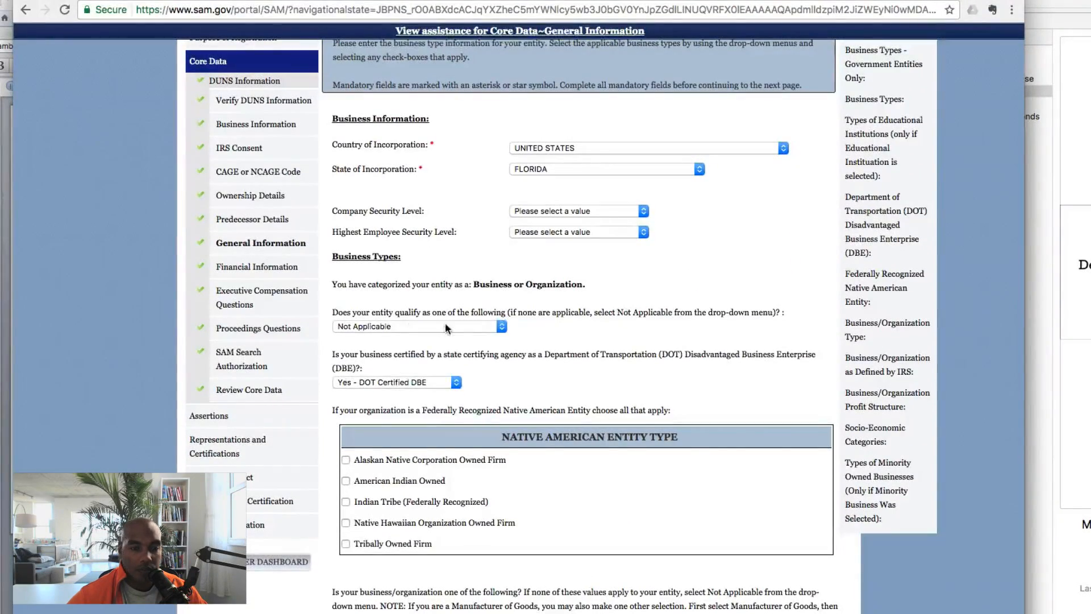
click(445, 327)
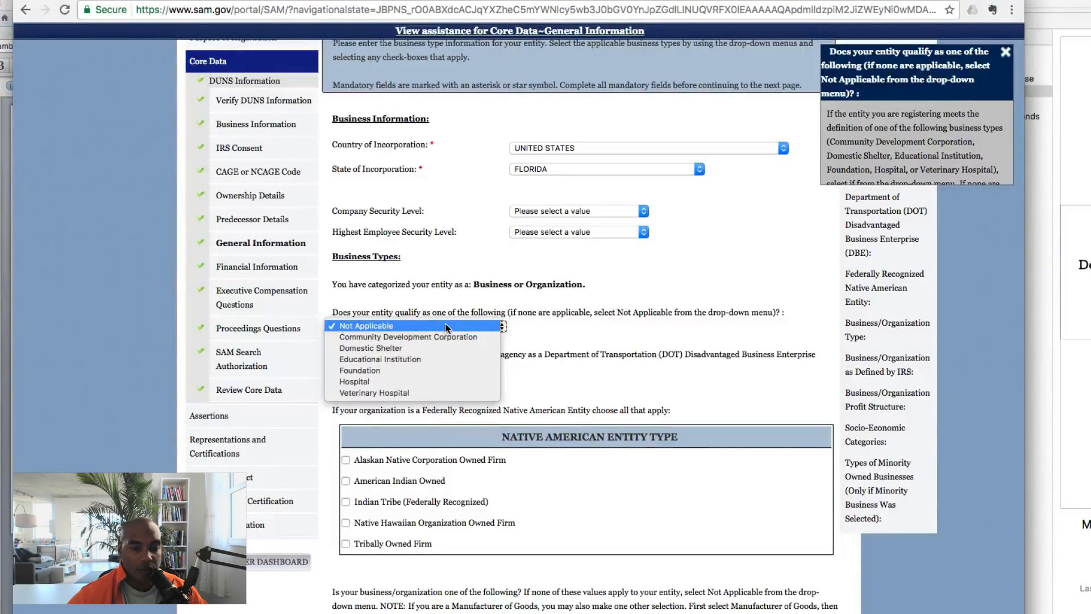
click(679, 327)
scroll(679, 318, down, 5)
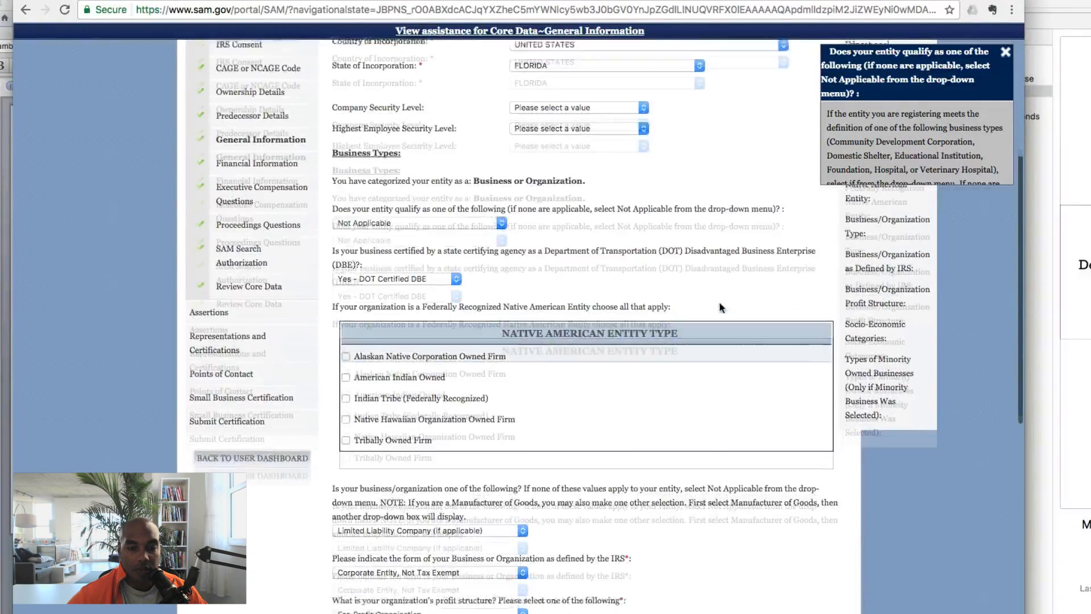
scroll(696, 376, down, 3)
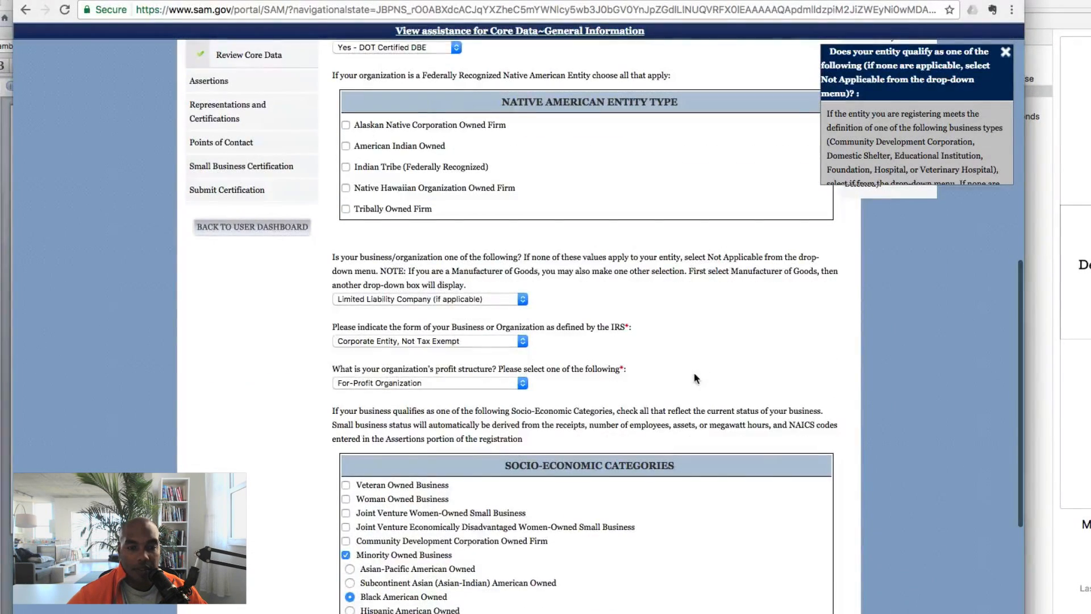
scroll(746, 310, down, 5)
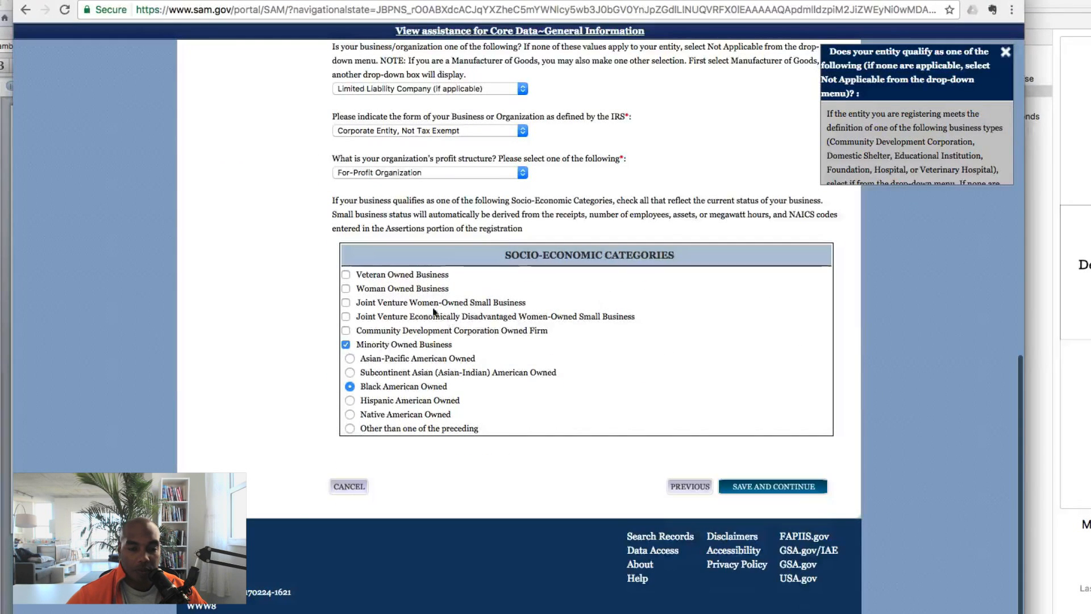
click(780, 485)
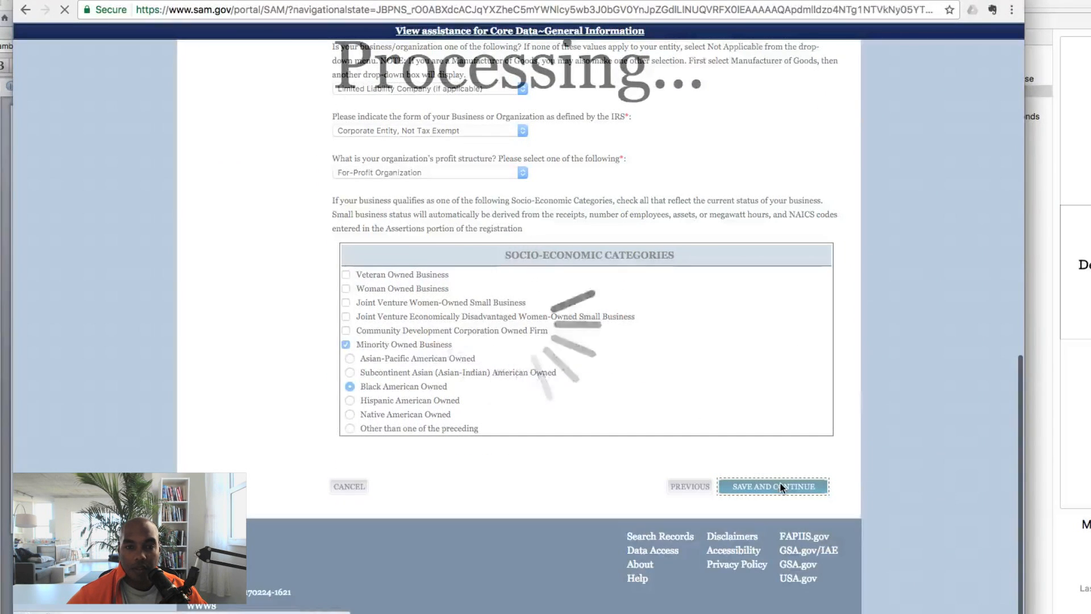
scroll(780, 485, down, 10)
scroll(779, 484, down, 1)
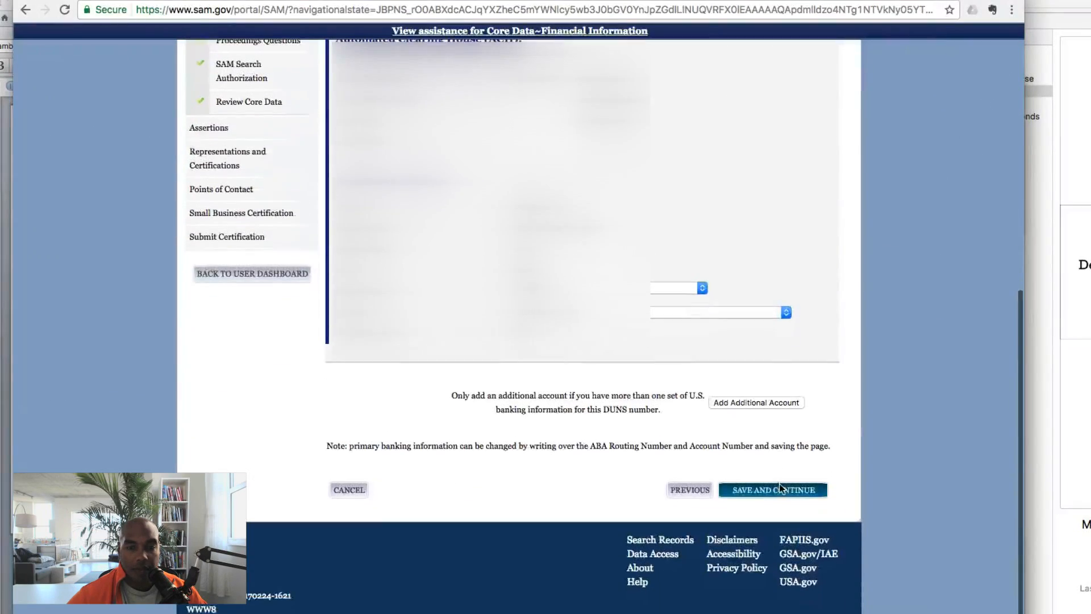
Save the Financial Information and Executive Compensation answers
click(780, 491)
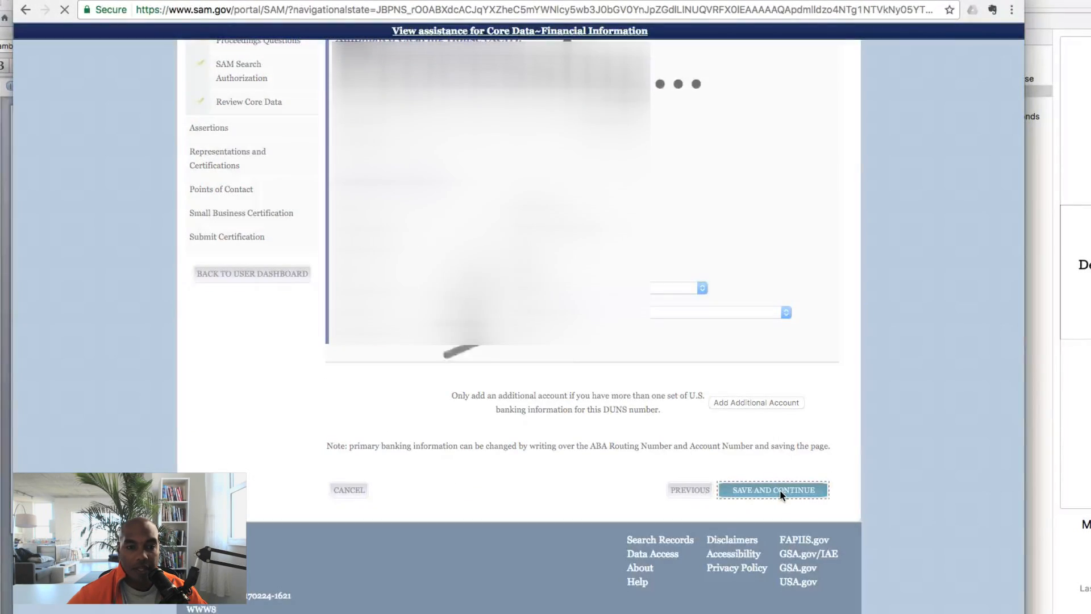
scroll(779, 490, down, 3)
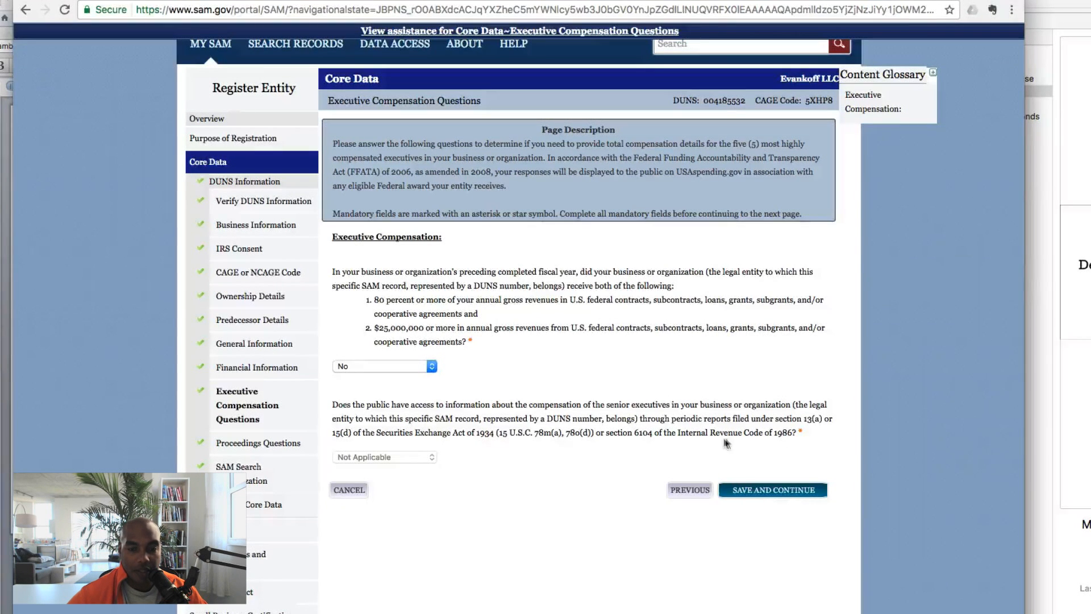
click(759, 490)
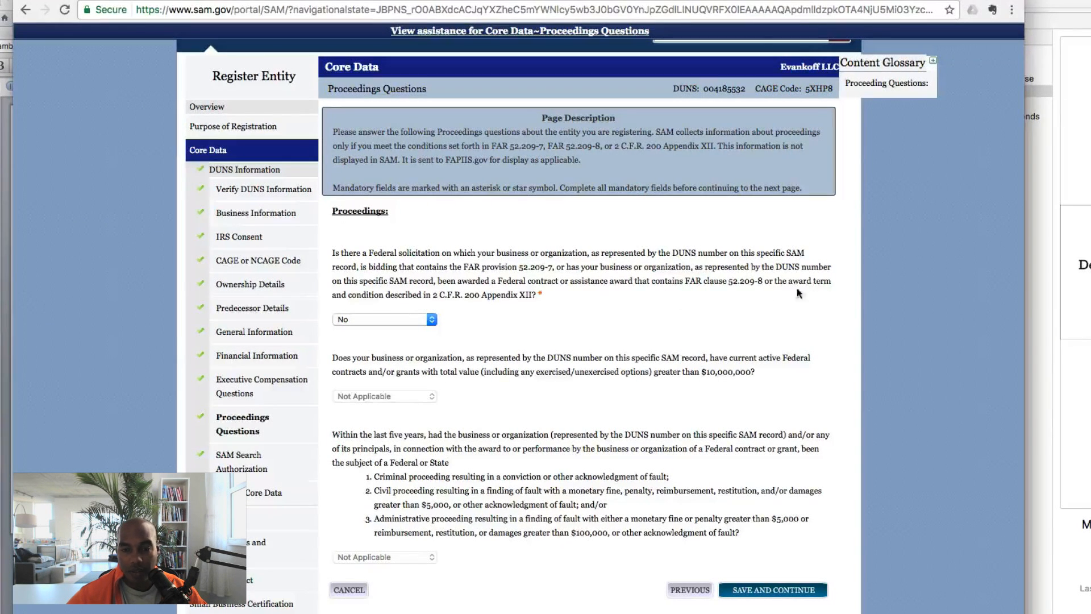
Save the Proceedings answers and SAM Search Authorization, then review the Core Data summary
scroll(763, 338, down, 3)
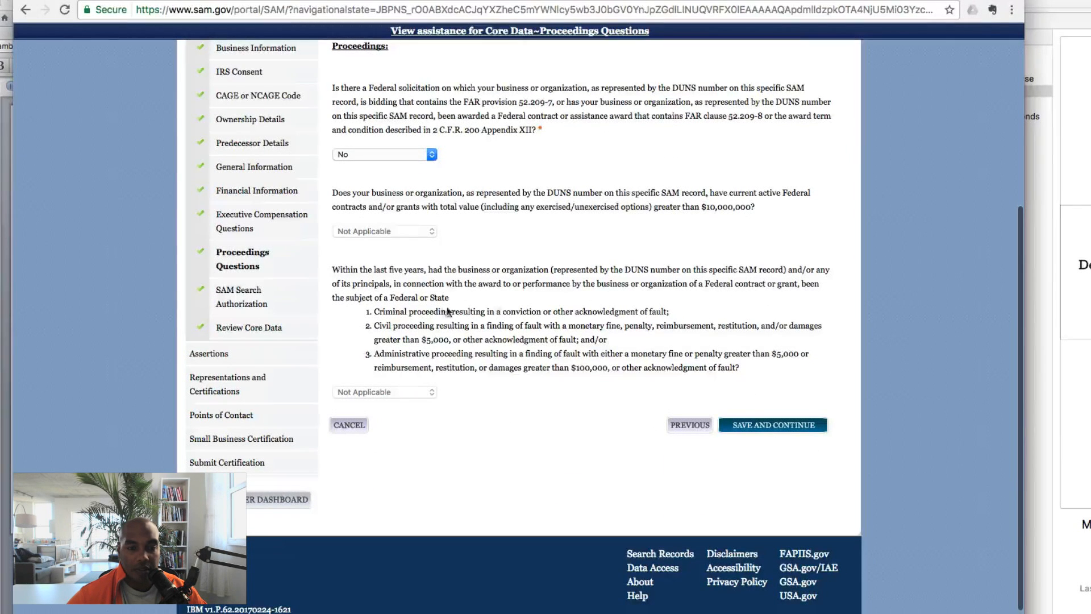
scroll(734, 341, down, 1)
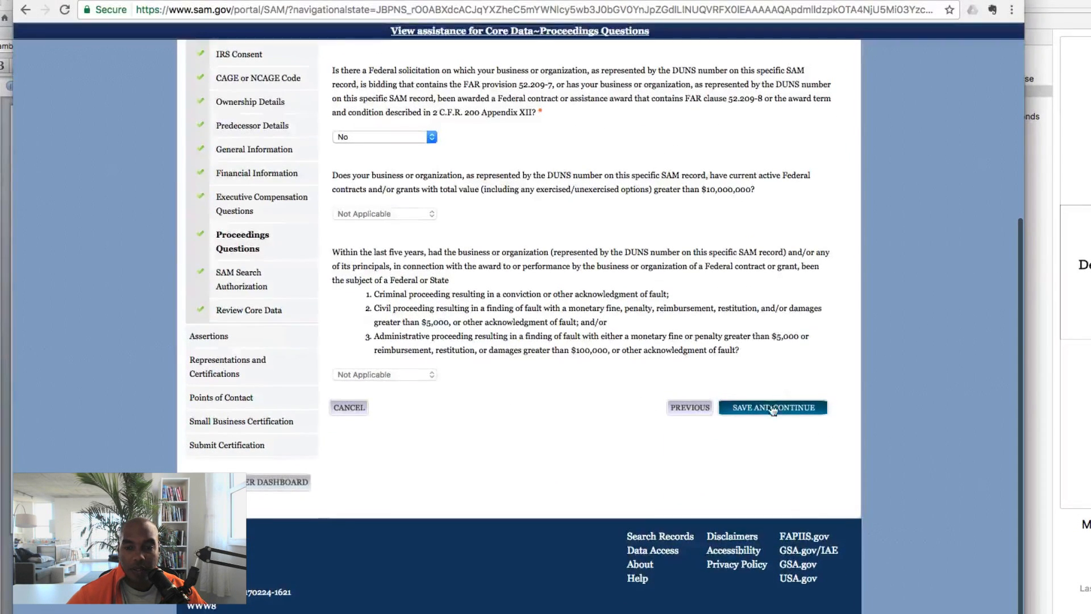
click(769, 408)
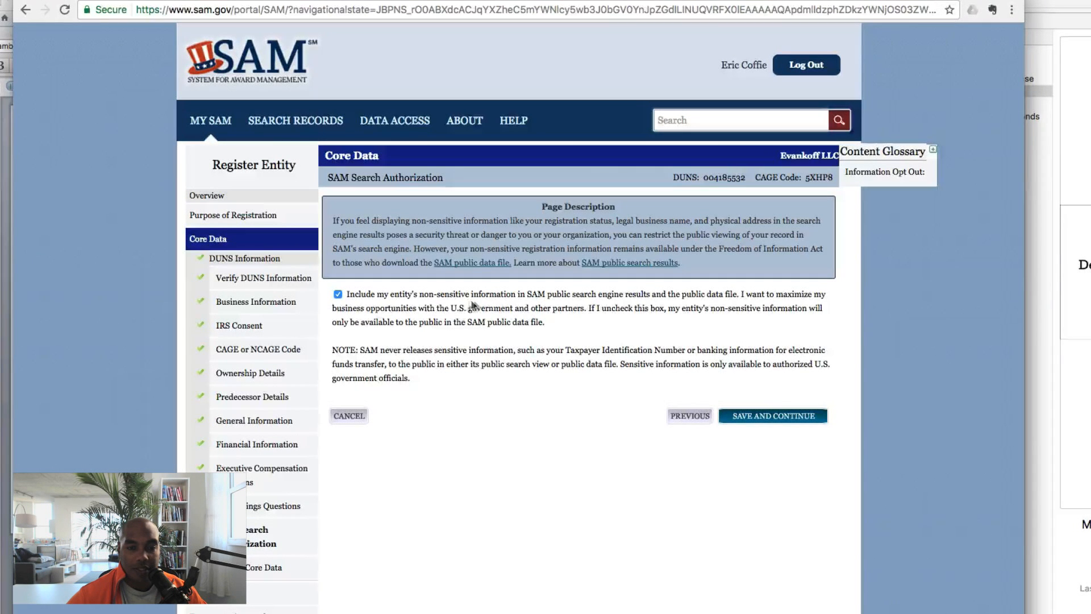
click(777, 418)
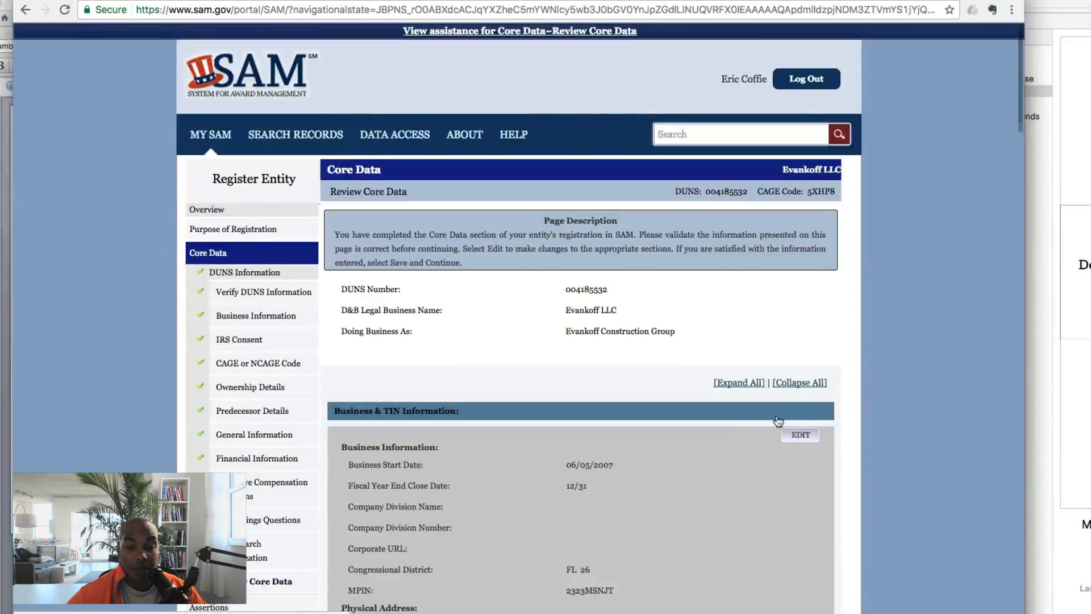
scroll(739, 425, down, 8)
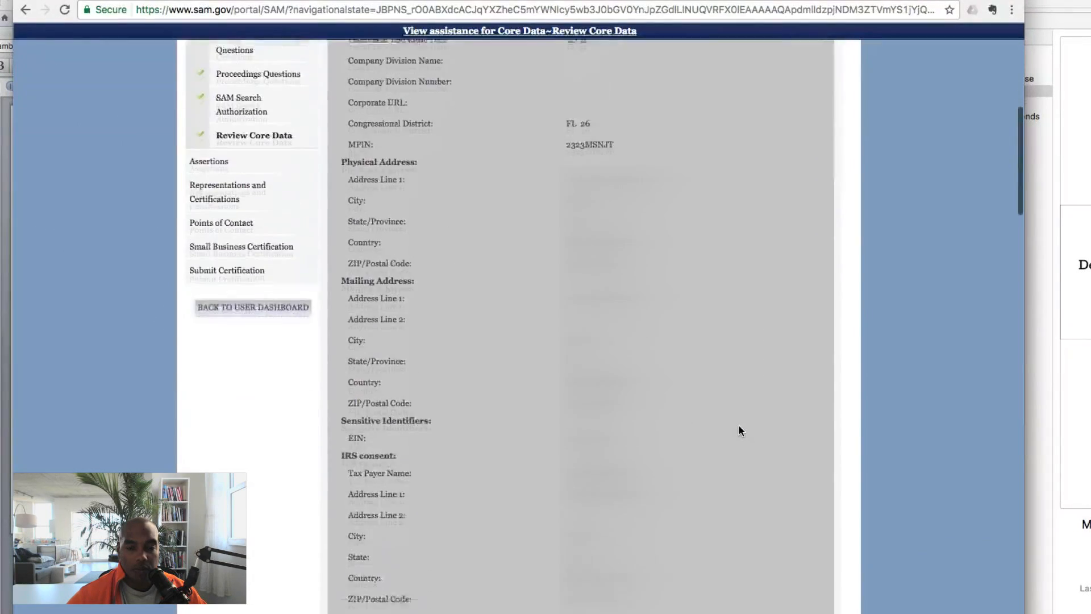
scroll(739, 425, down, 20)
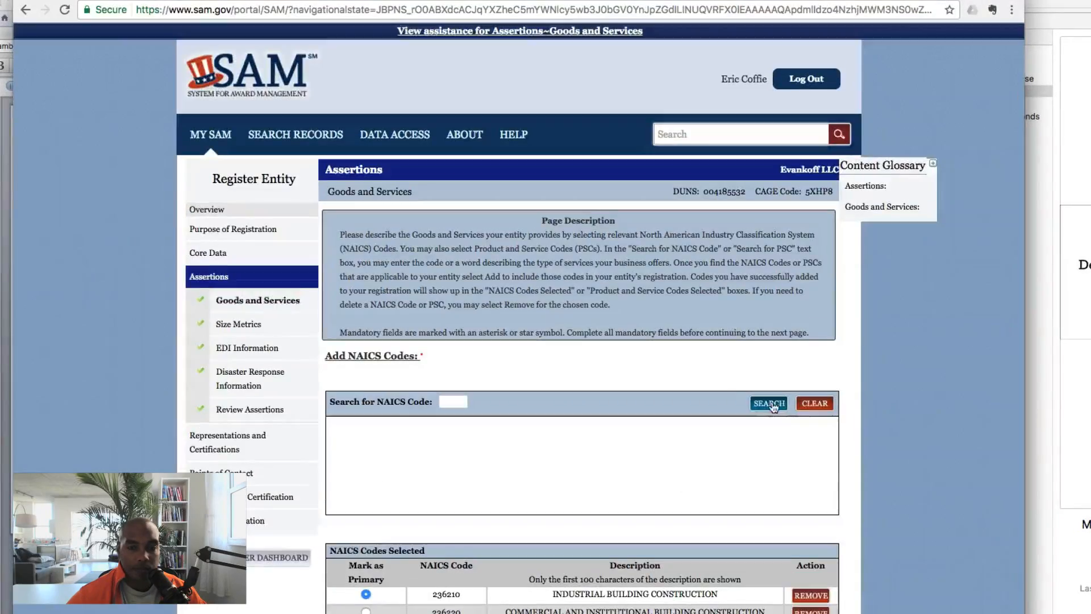
scroll(726, 390, down, 5)
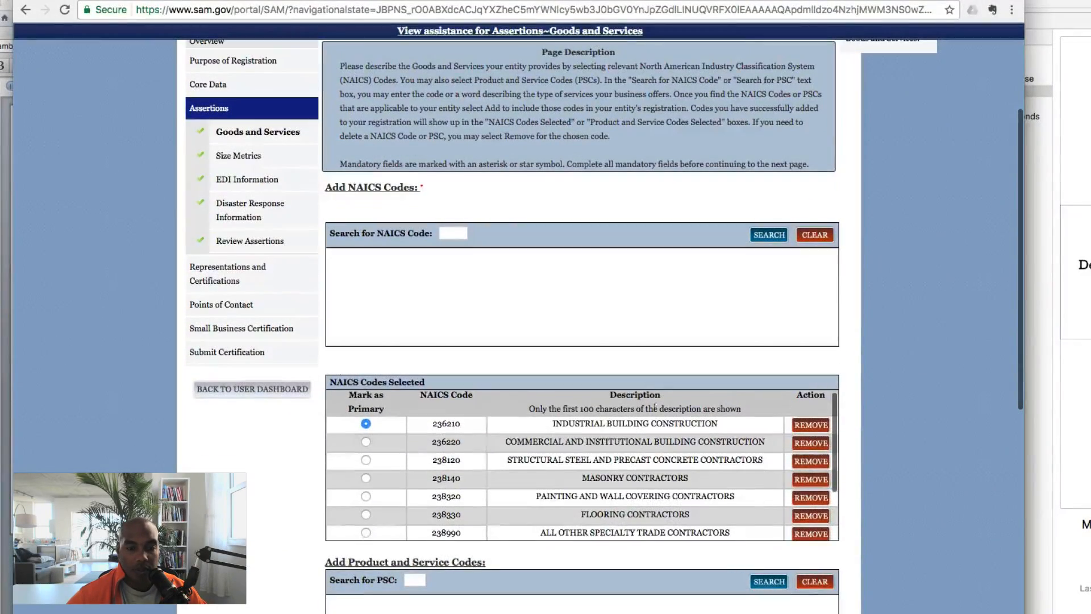
Keep the selected NAICS codes, with 236210 primary, and PSC codes and save them
scroll(681, 438, down, 7)
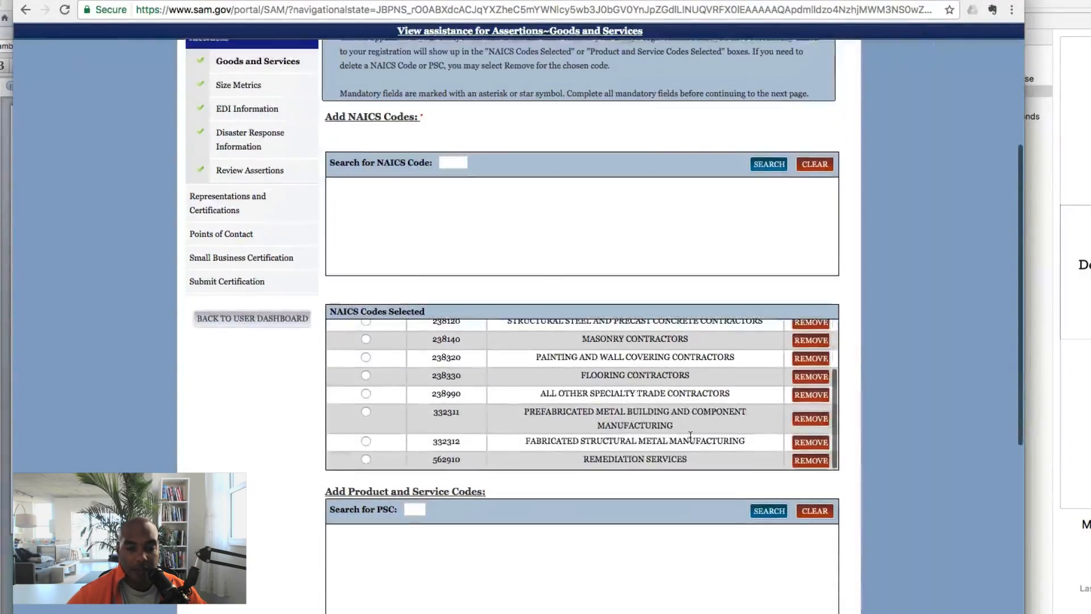
scroll(678, 401, down, 3)
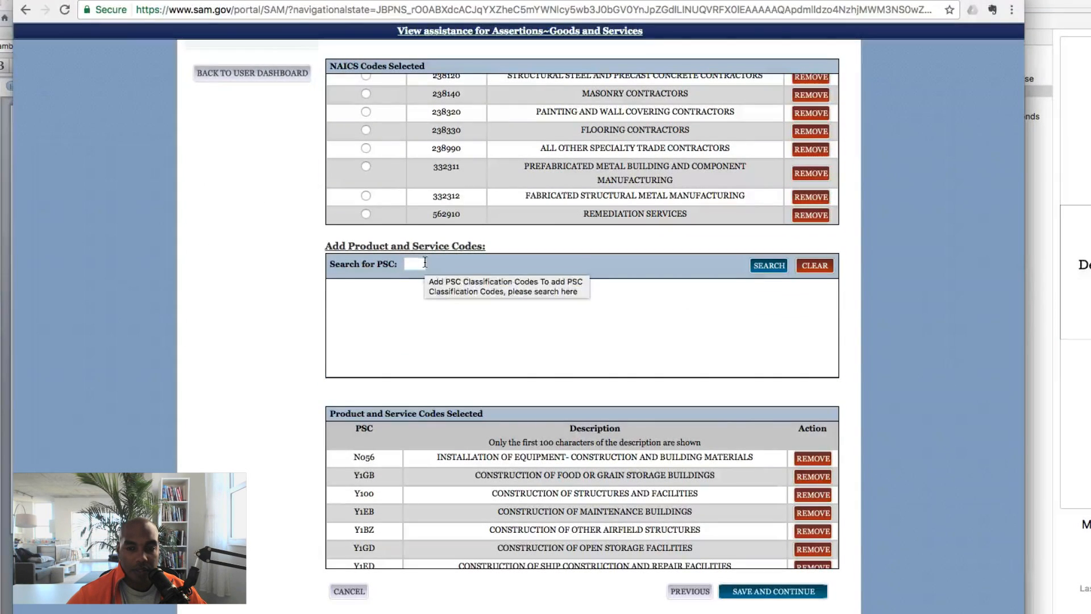
scroll(578, 483, up, 4)
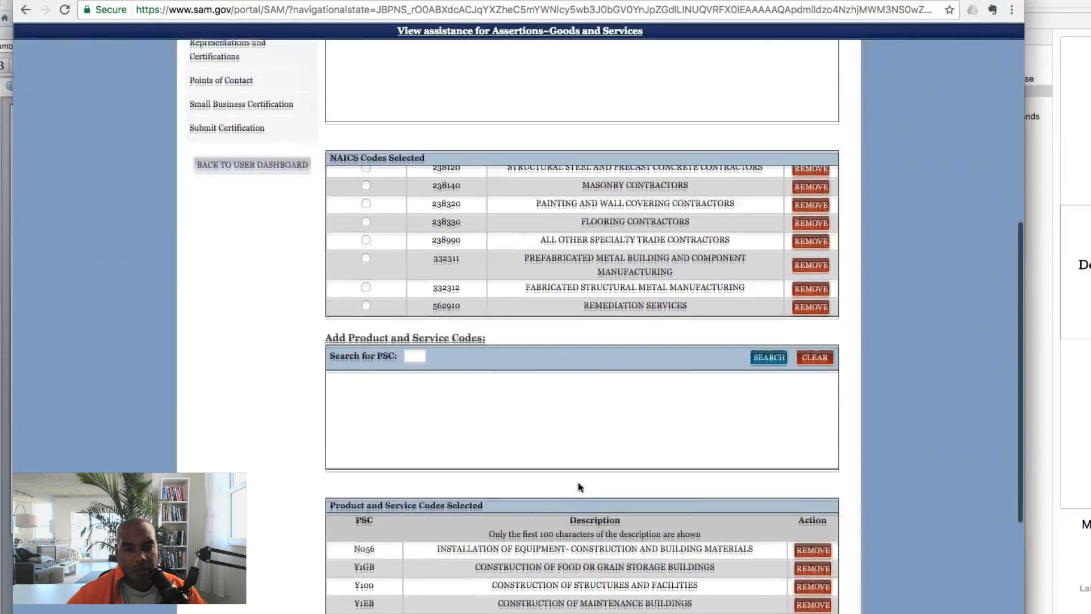
scroll(705, 412, up, 2)
scroll(704, 413, down, 3)
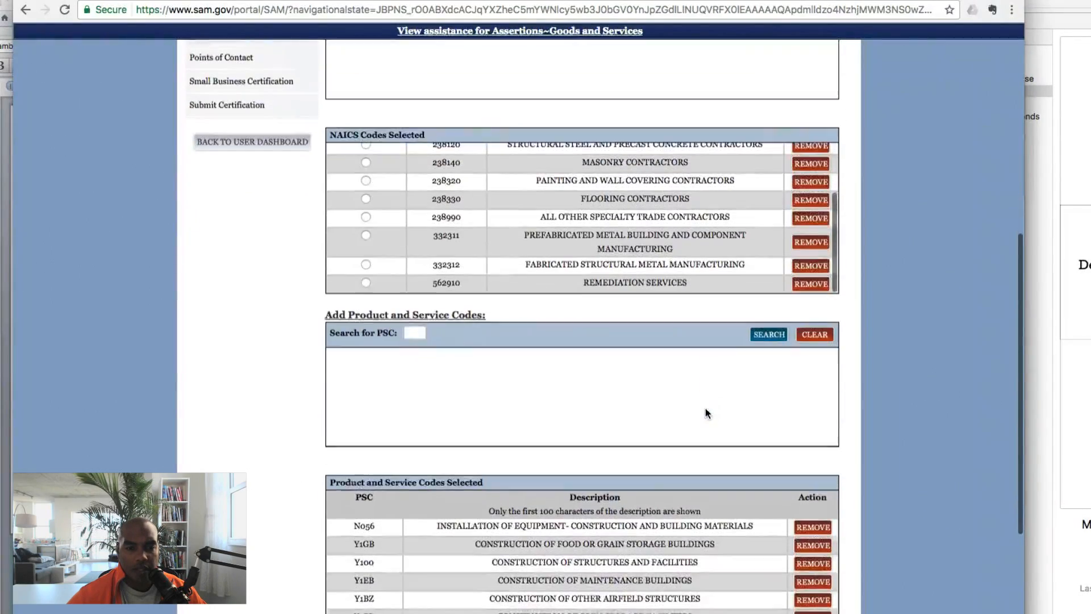
scroll(813, 385, down, 4)
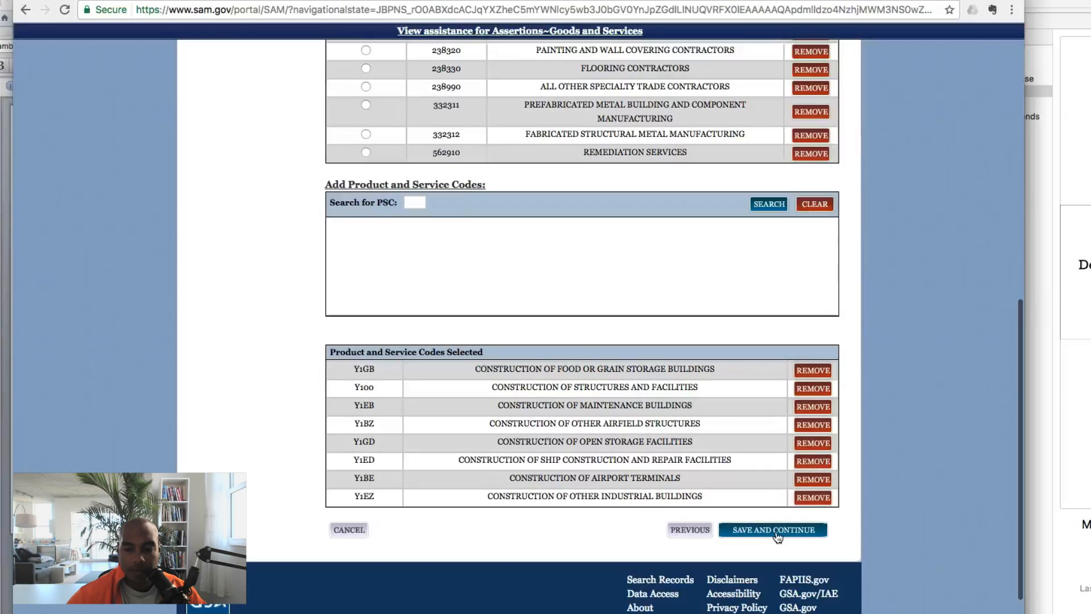
click(775, 529)
Submit Size Metrics of 2359000 total receipts and 8 employees
scroll(839, 353, down, 5)
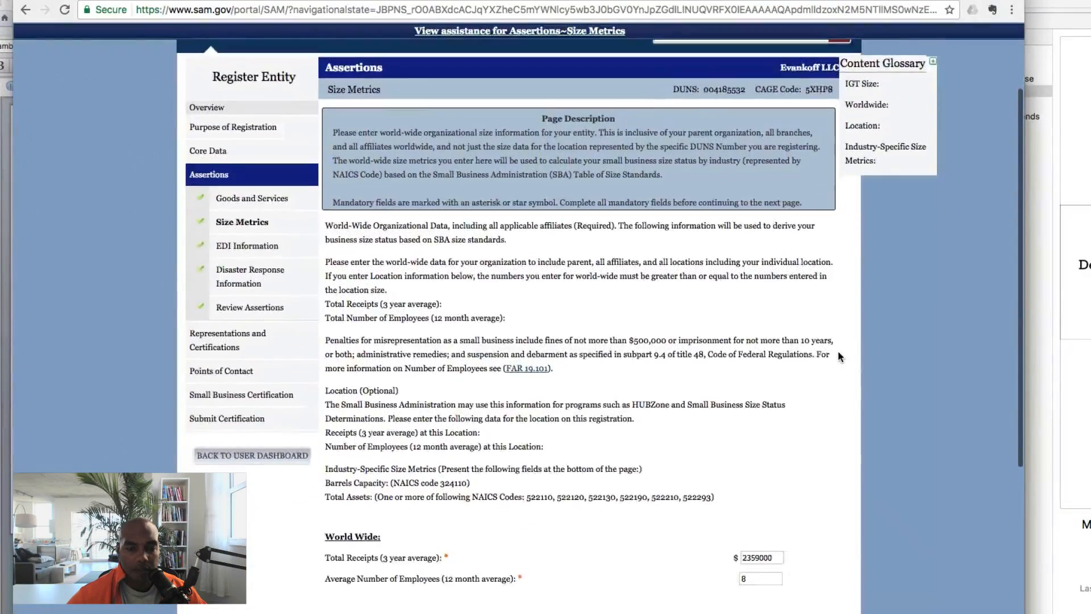
scroll(839, 353, down, 3)
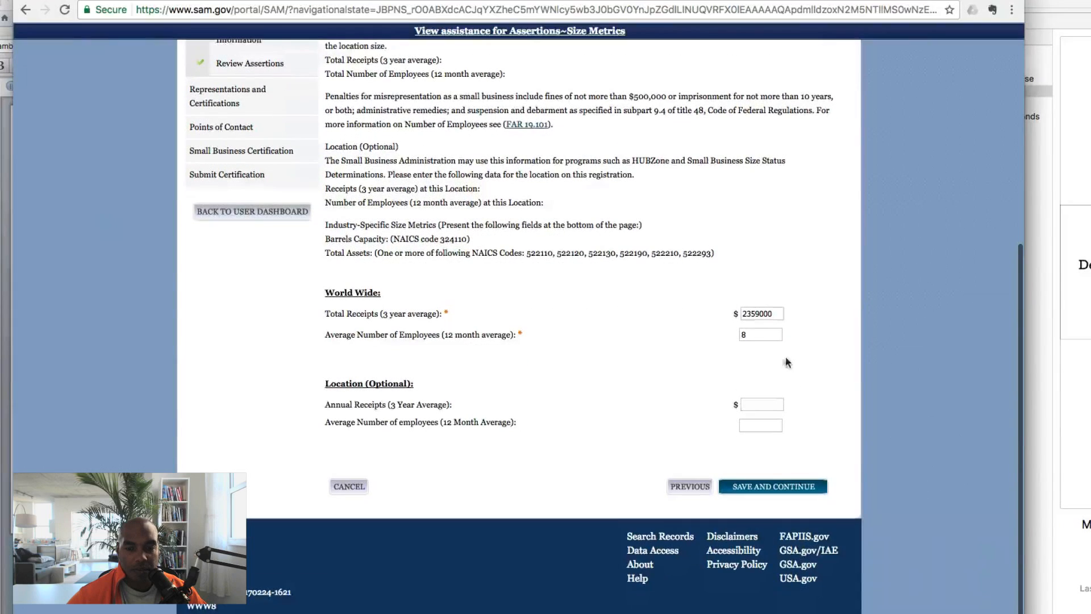
click(769, 485)
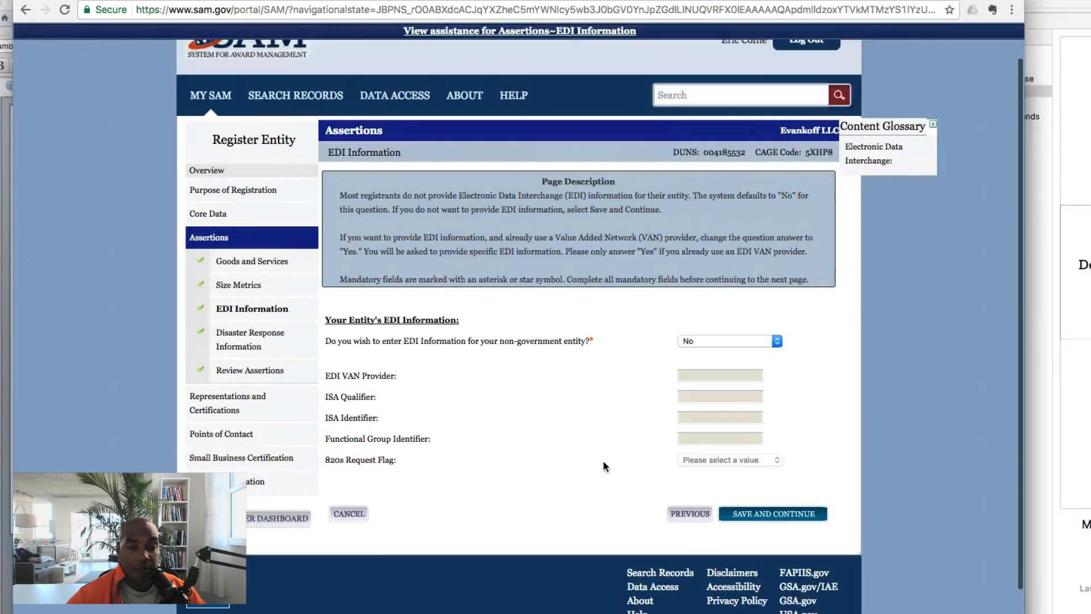
Leave the EDI question answered No and save it
scroll(603, 462, down, 1)
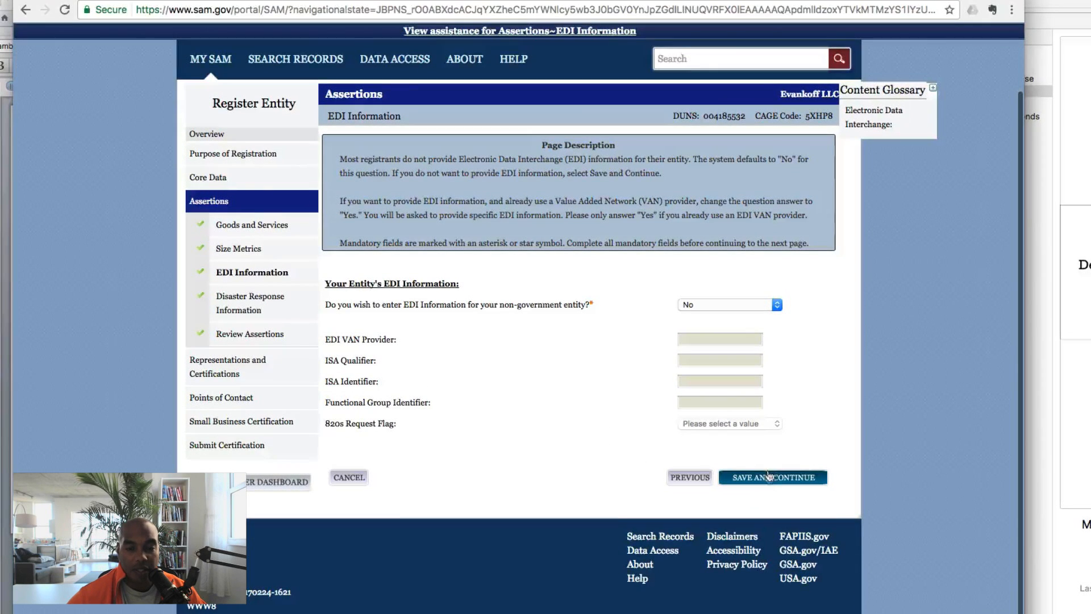
click(744, 305)
click(803, 294)
scroll(810, 293, up, 1)
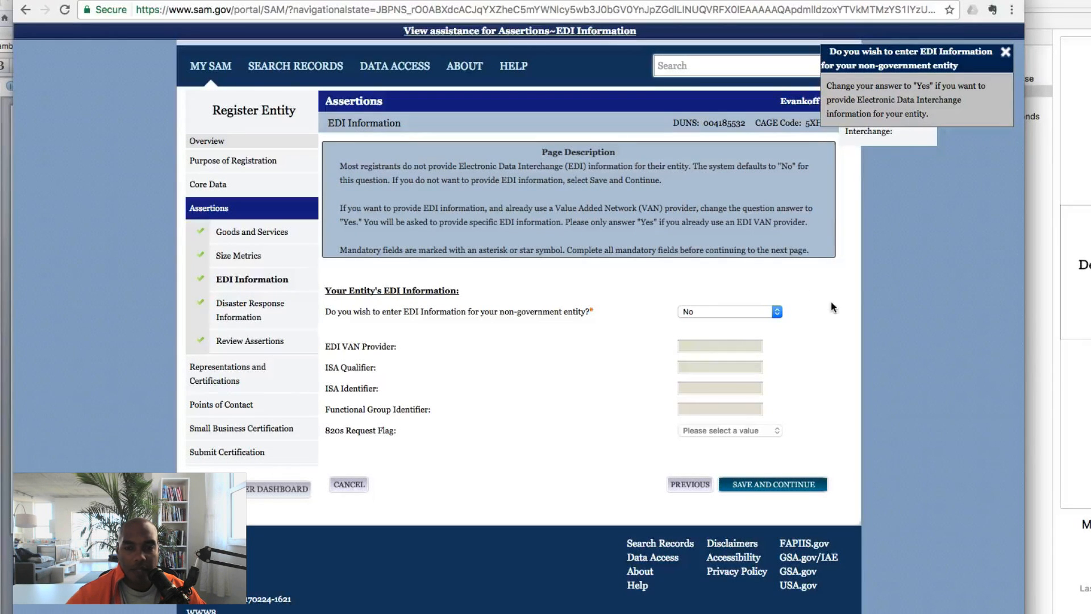
click(772, 486)
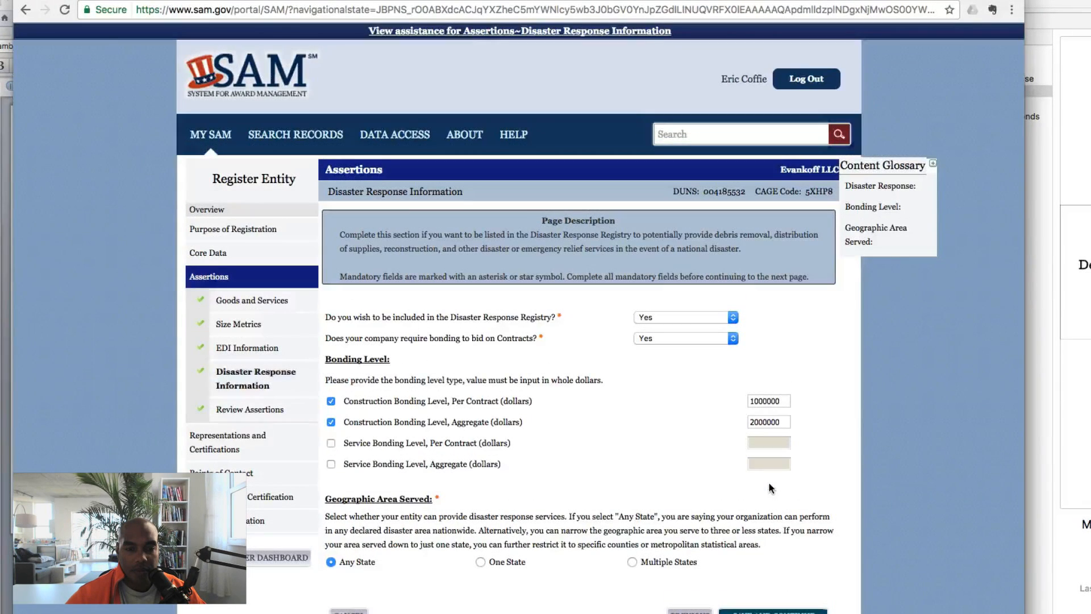
Save Disaster Response bonding of 1000000 per contract and 2000000 aggregate, and approve the Assertions review
scroll(768, 485, down, 1)
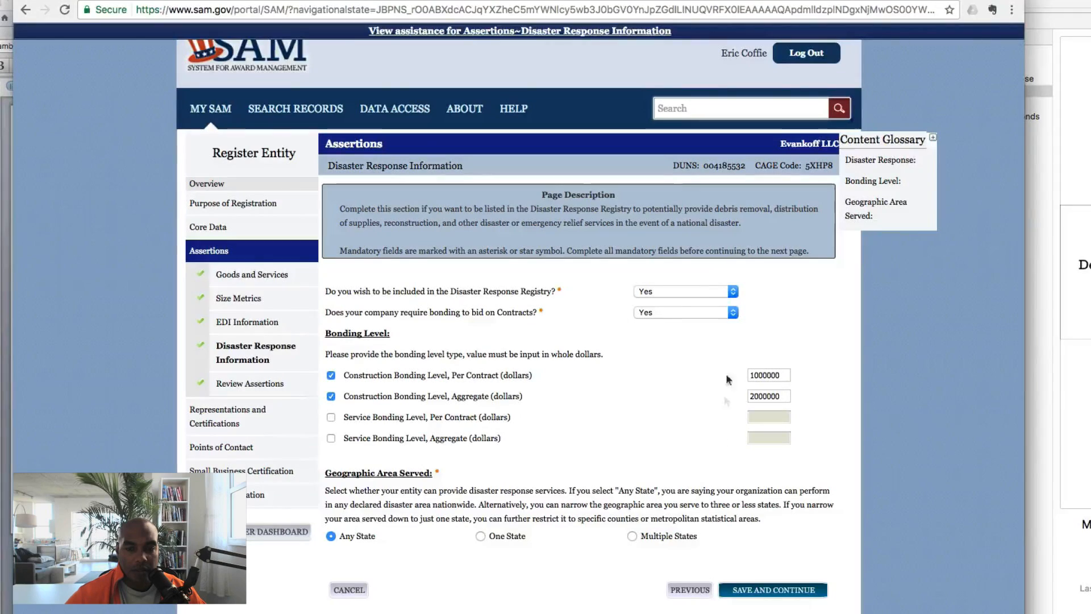
scroll(691, 366, down, 3)
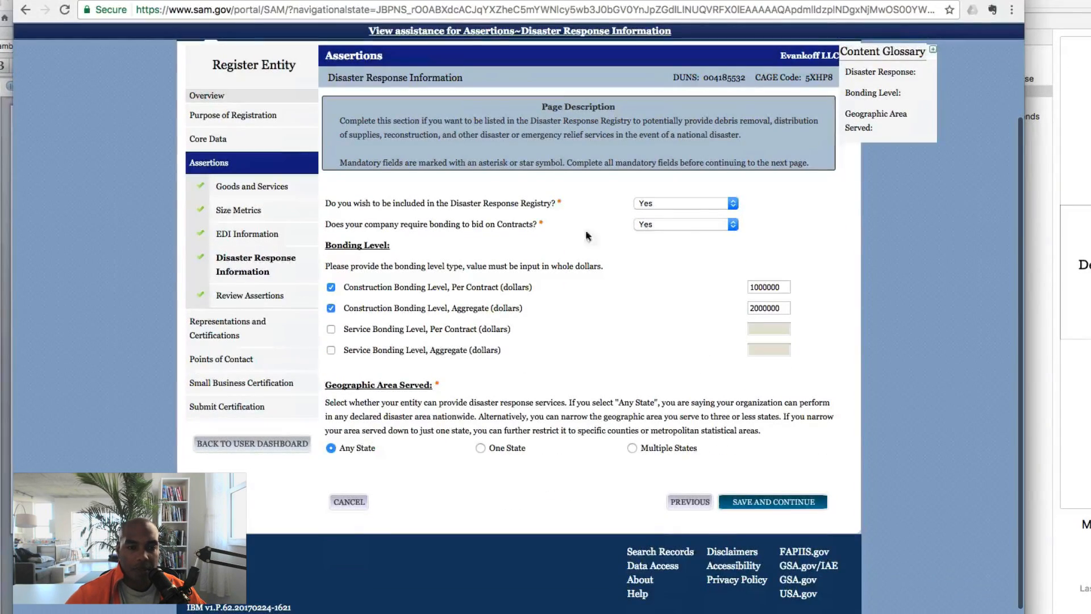
scroll(715, 337, down, 1)
click(748, 484)
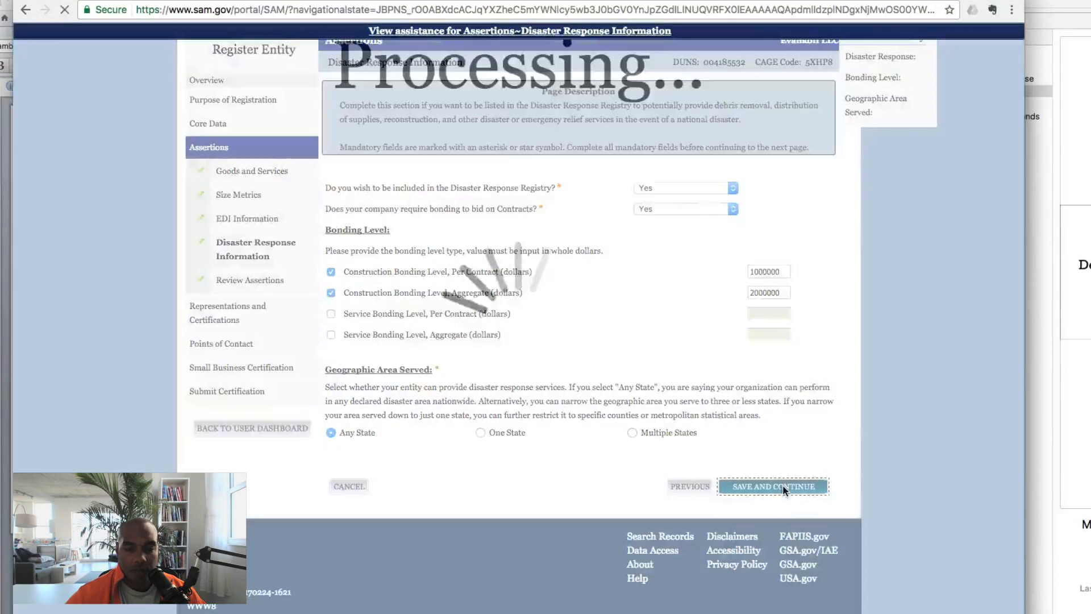
scroll(748, 483, down, 15)
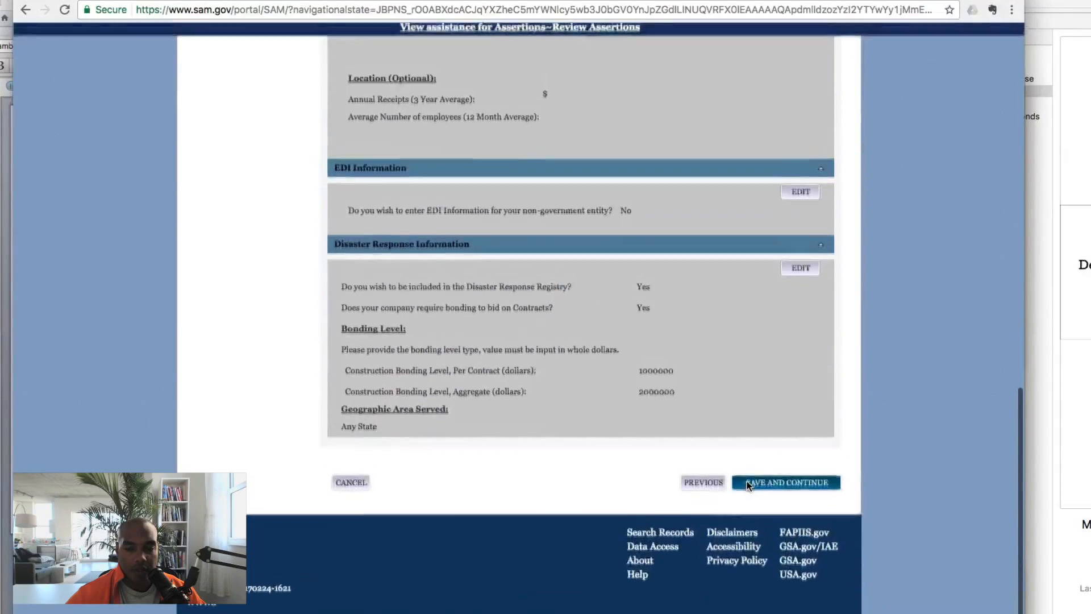
click(778, 486)
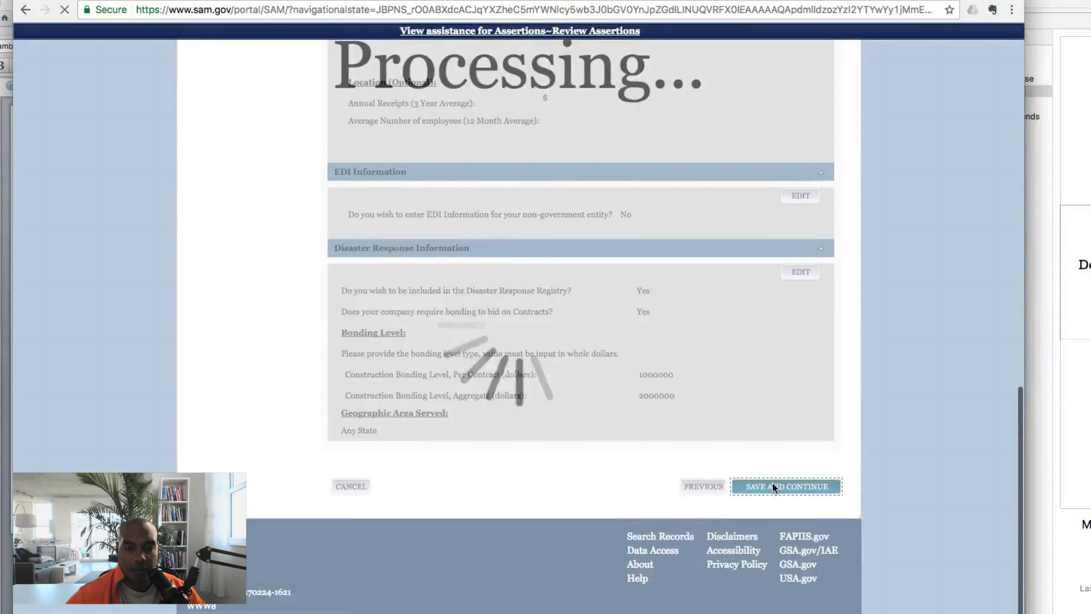
scroll(772, 483, down, 5)
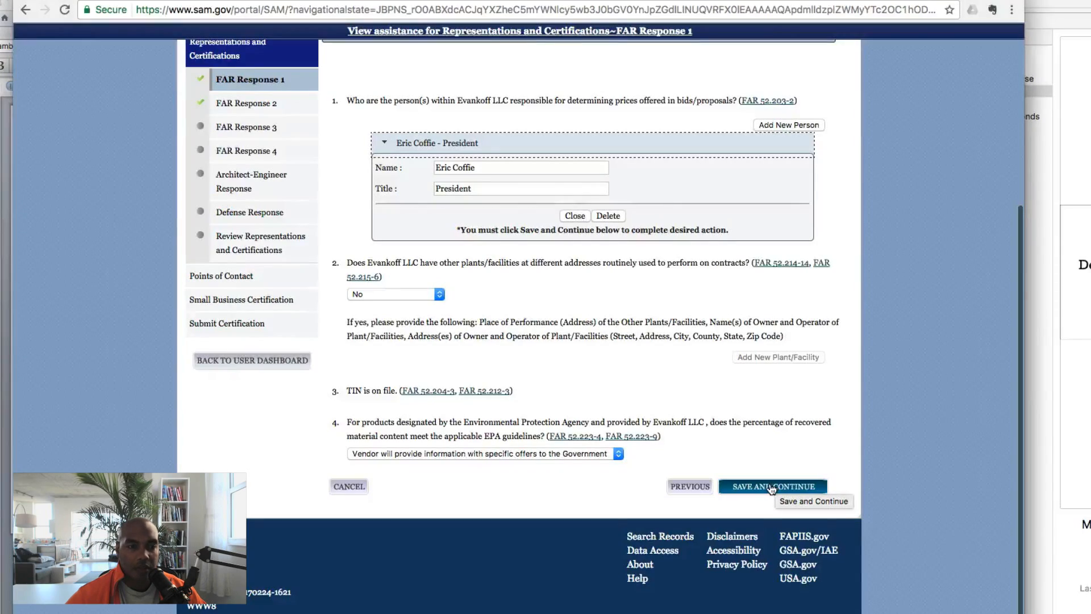
Save the FAR Response 1 and FAR Response 2 answers
click(771, 488)
scroll(769, 483, down, 5)
scroll(769, 483, down, 15)
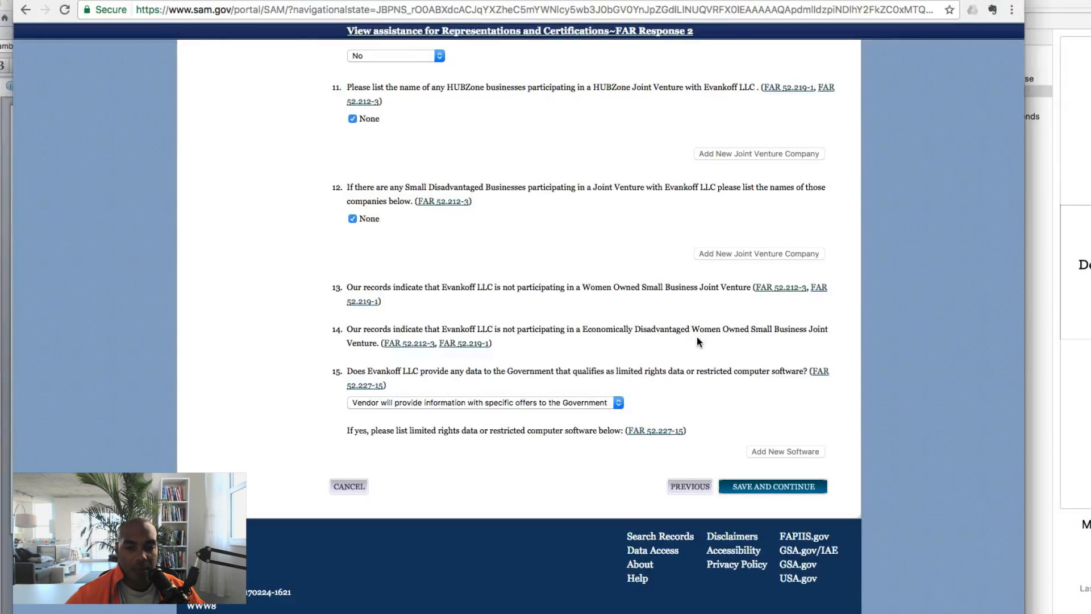
scroll(696, 337, up, 2)
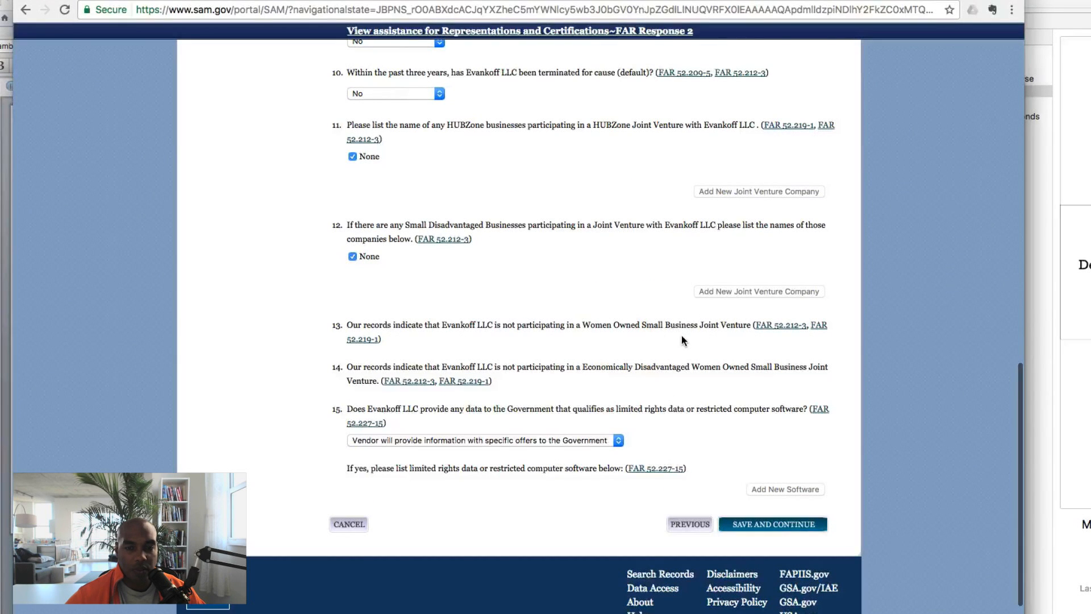
click(782, 525)
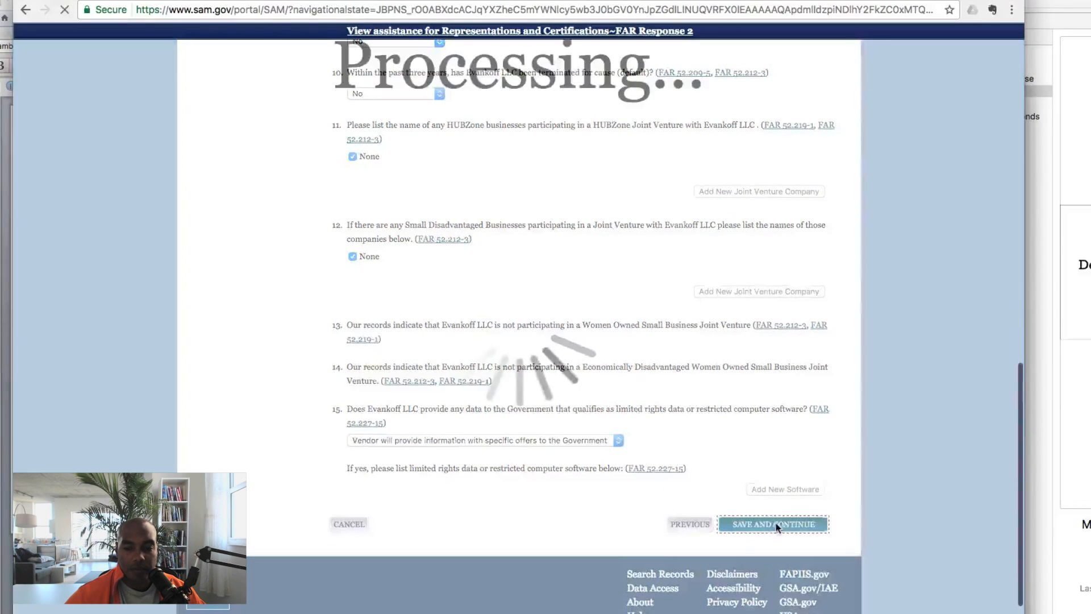
Save FAR Response 3 with question 23 set to no previous affirmative-action contracts
scroll(765, 413, down, 10)
scroll(765, 414, down, 6)
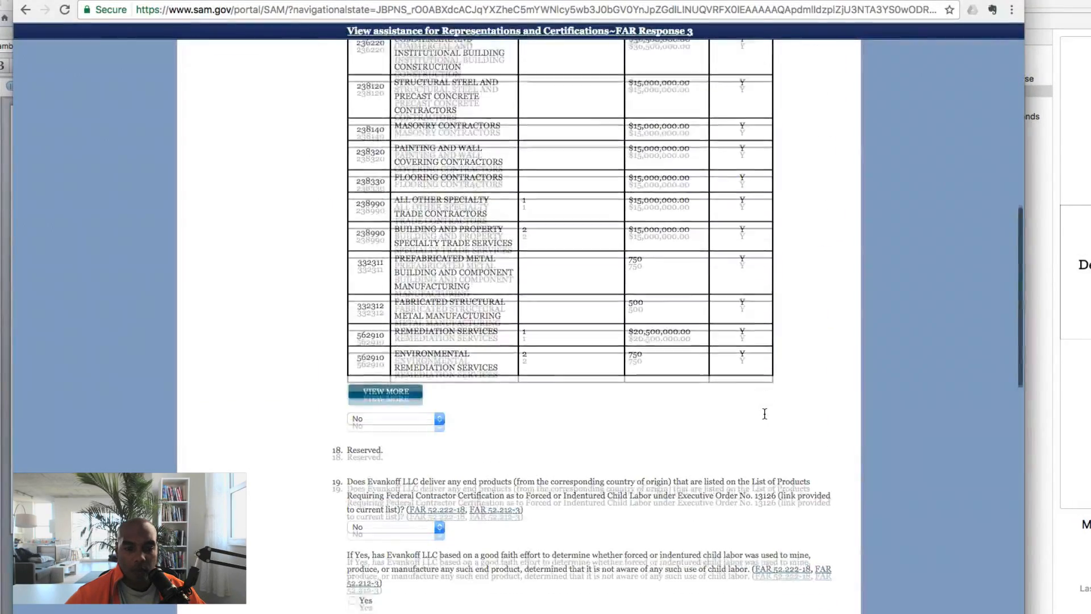
scroll(764, 415, up, 3)
scroll(765, 415, up, 5)
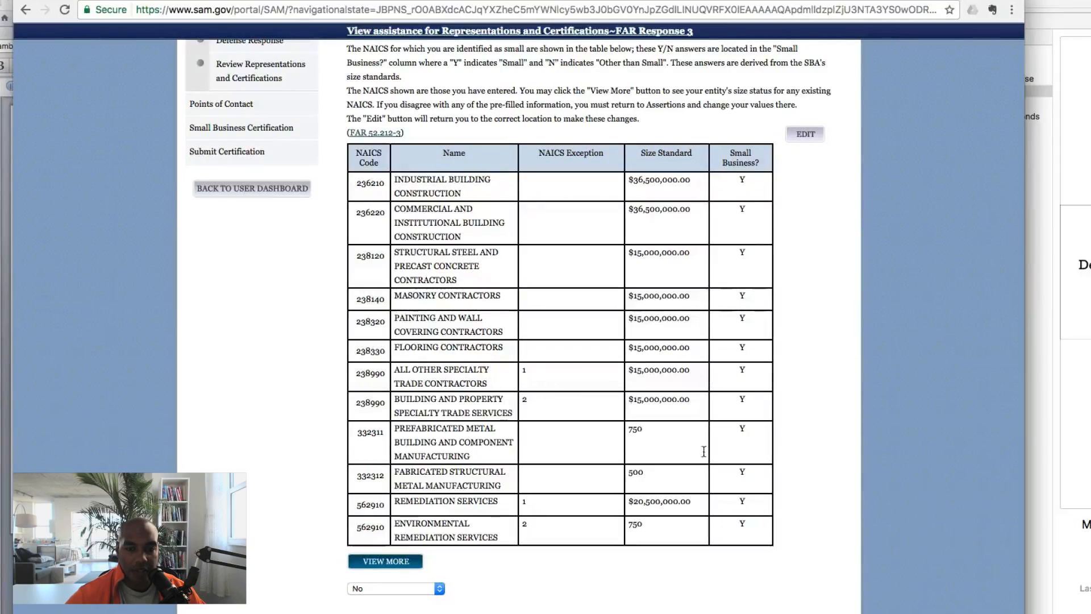
scroll(704, 452, down, 9)
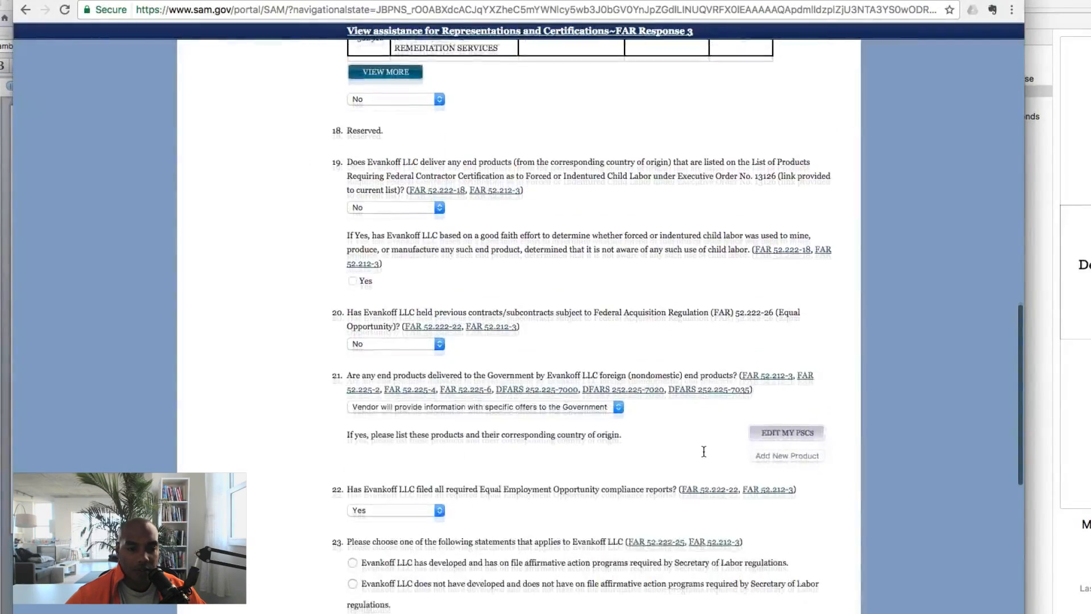
scroll(703, 451, down, 3)
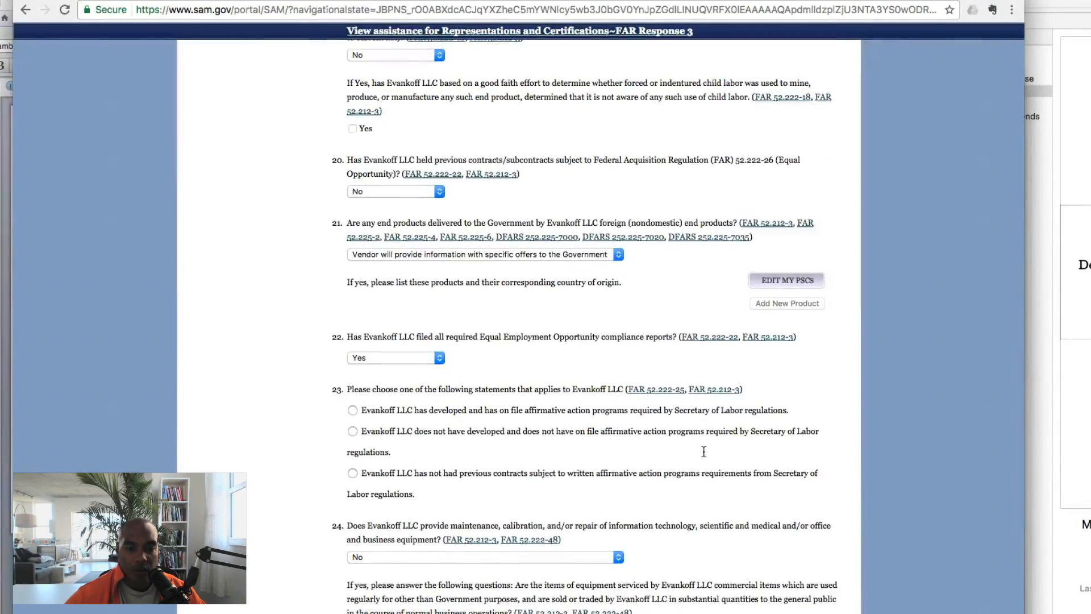
scroll(704, 452, down, 1)
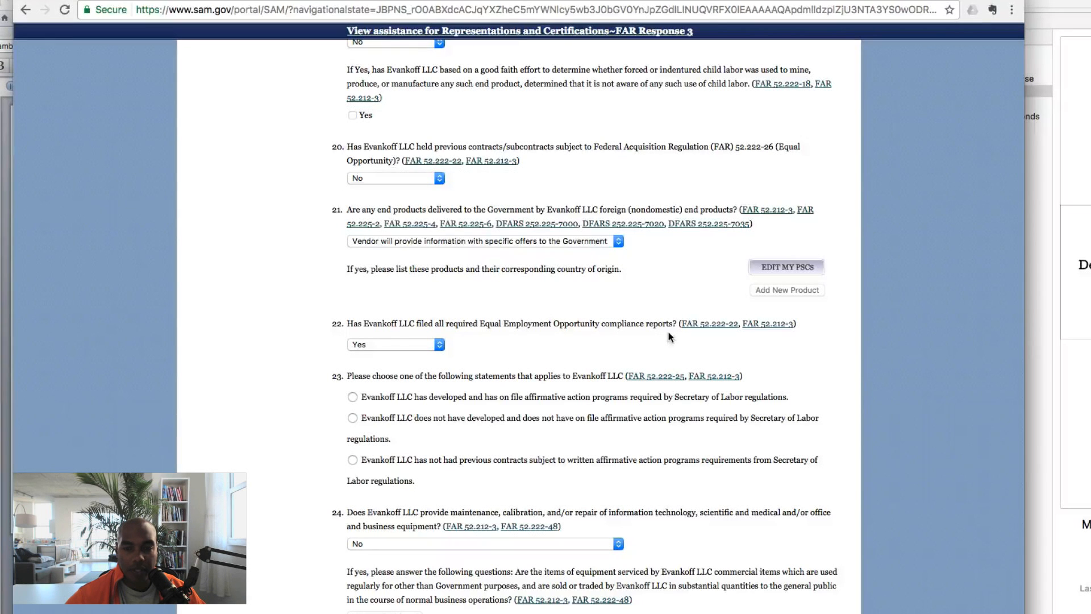
scroll(569, 352, down, 3)
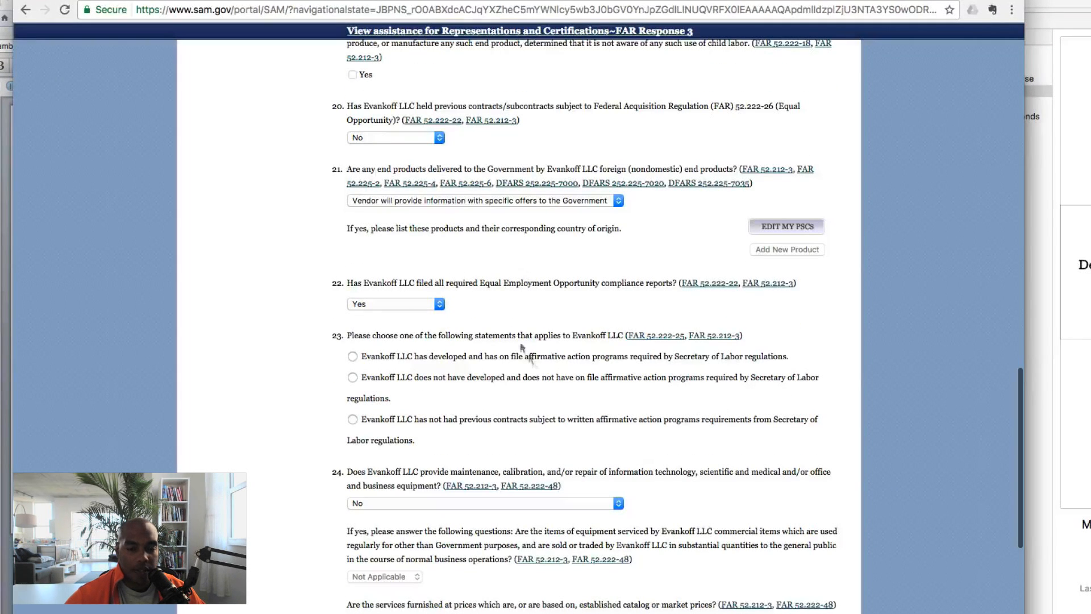
scroll(522, 348, down, 5)
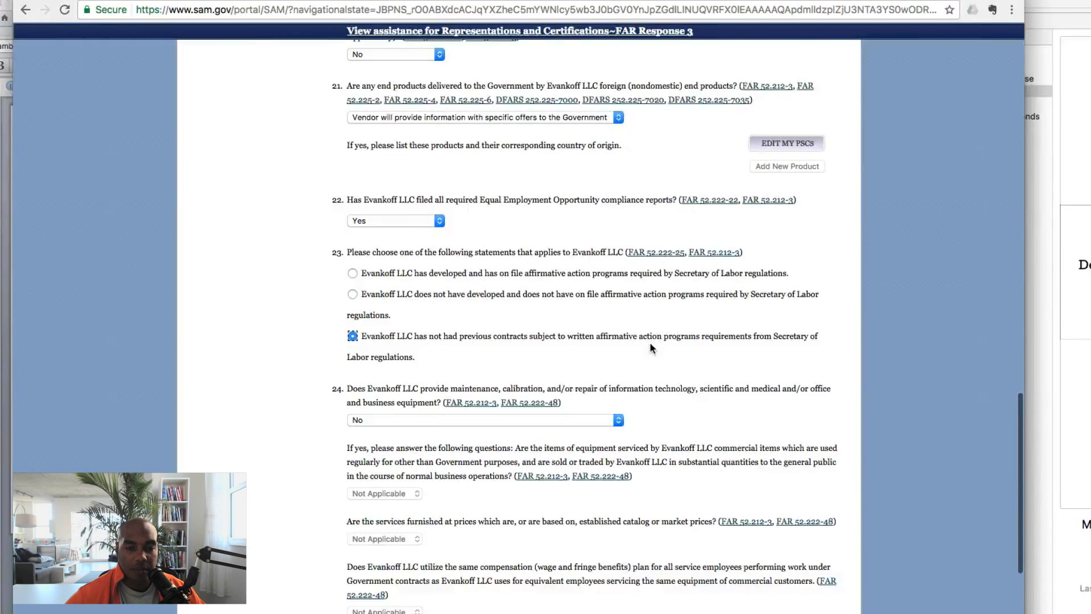
scroll(652, 348, down, 10)
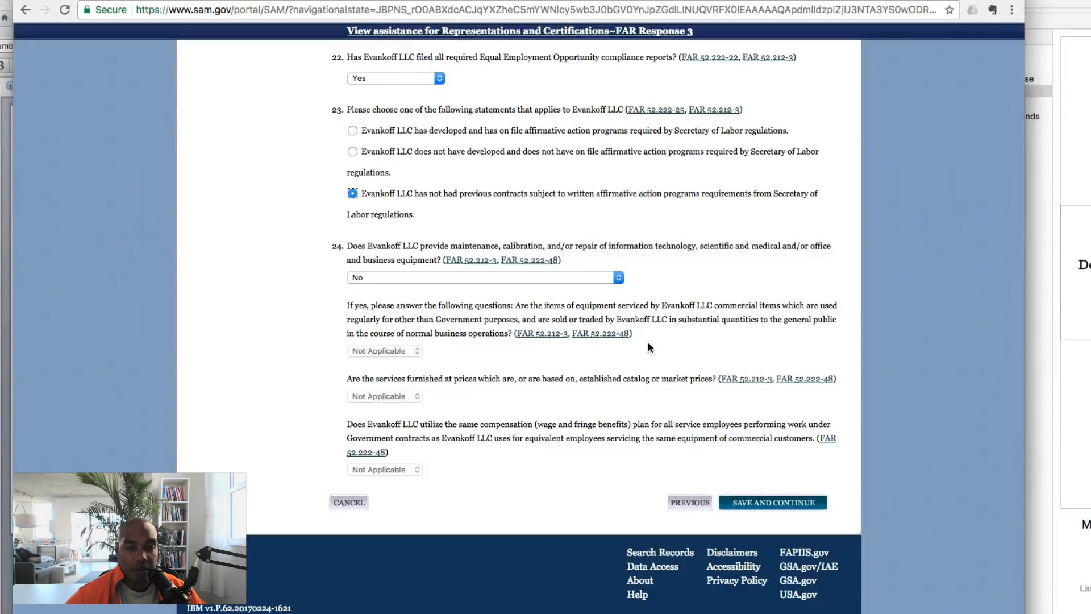
scroll(650, 347, down, 1)
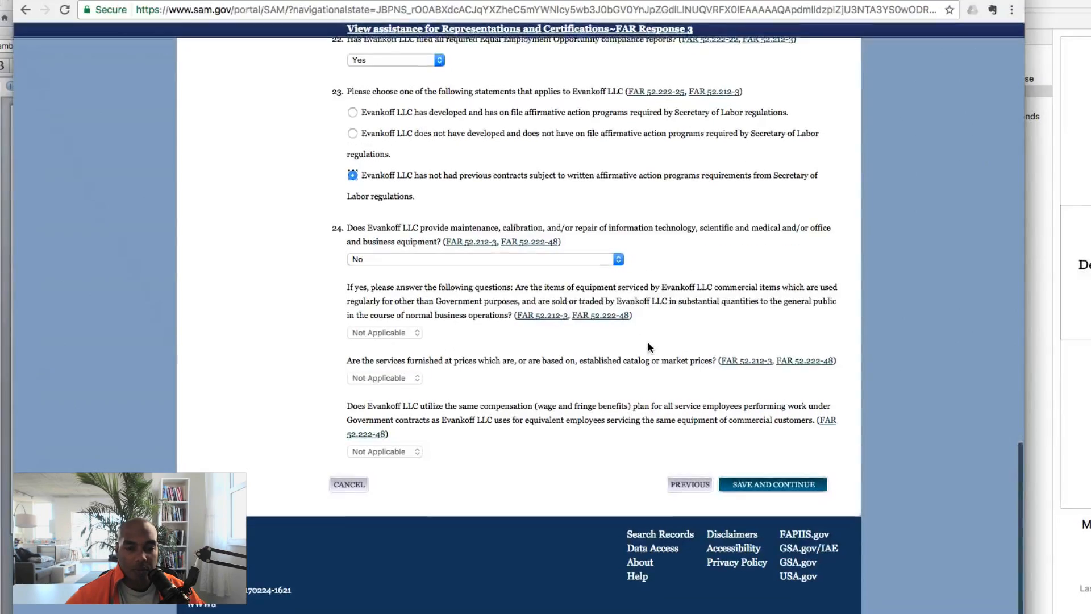
click(775, 488)
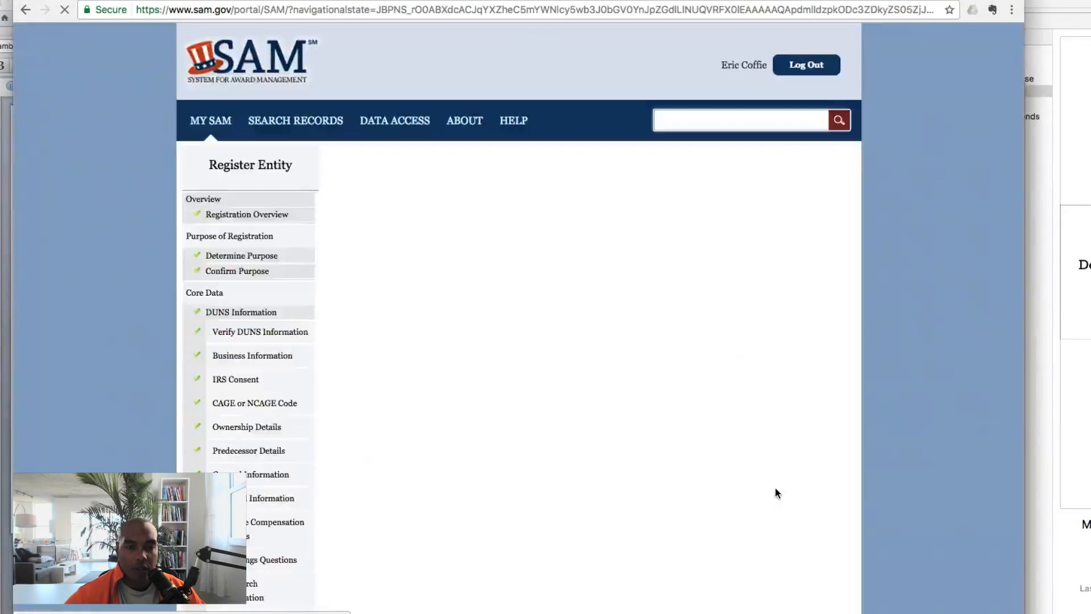
Review the FAR Response 4 questions and attempt to save, revealing a question 32 error
scroll(775, 489, down, 5)
scroll(683, 325, down, 2)
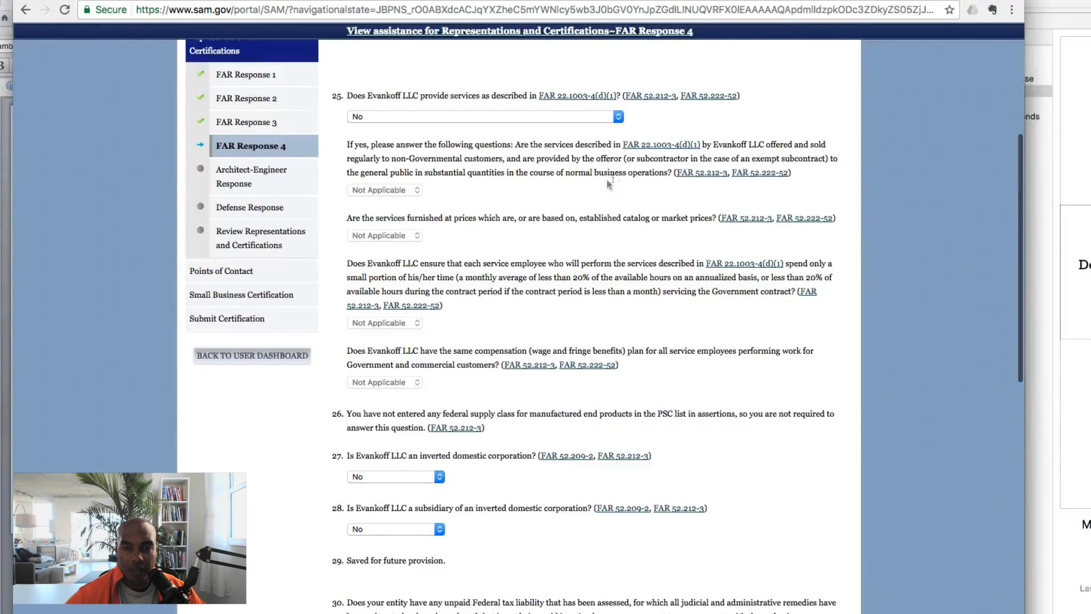
scroll(591, 195, down, 8)
scroll(765, 290, down, 4)
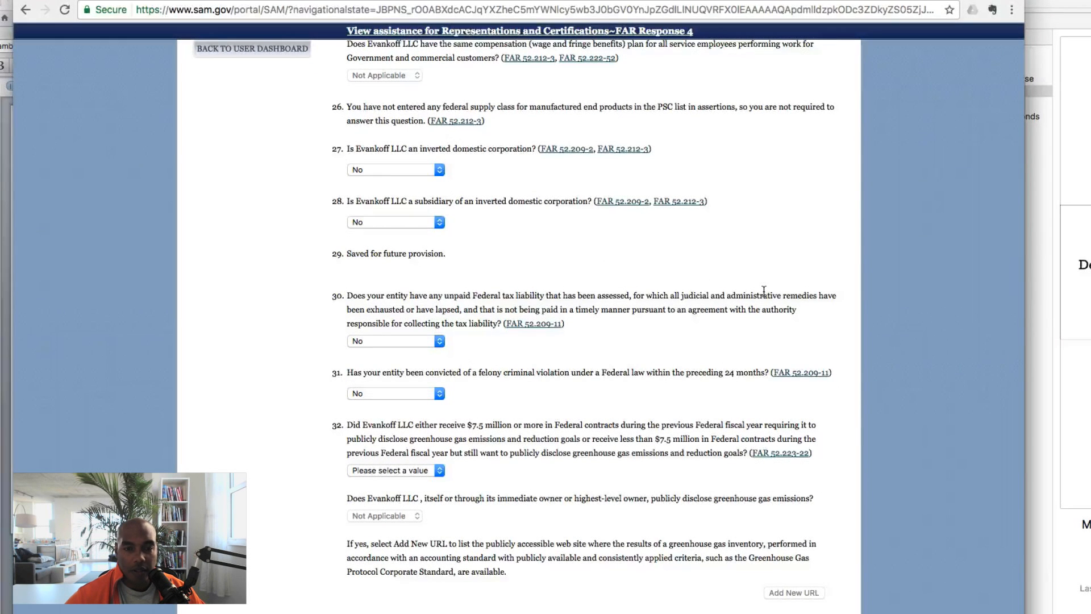
scroll(765, 290, down, 4)
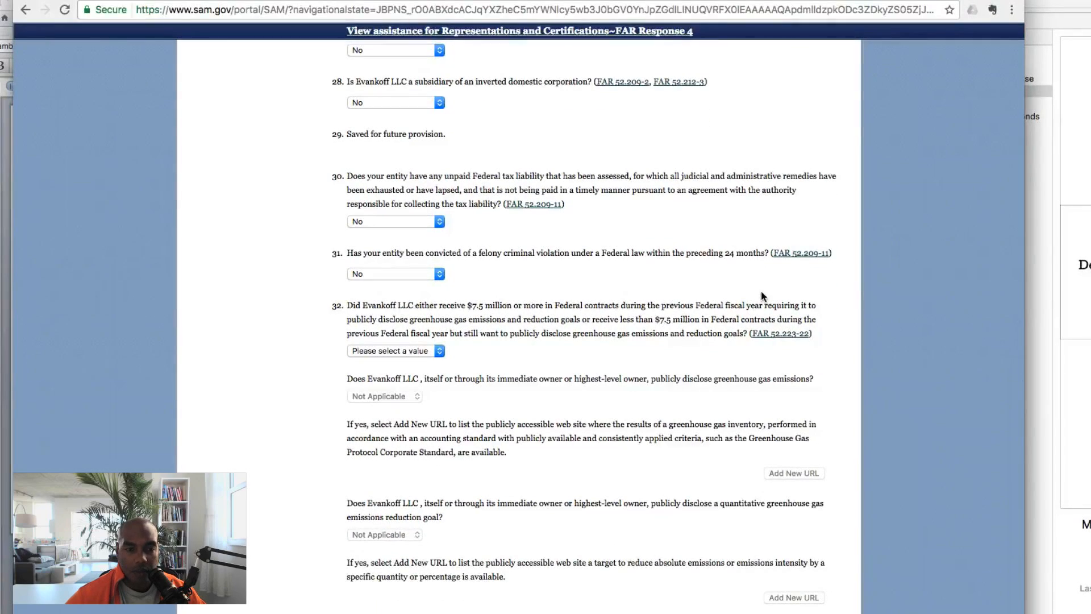
scroll(762, 294, down, 3)
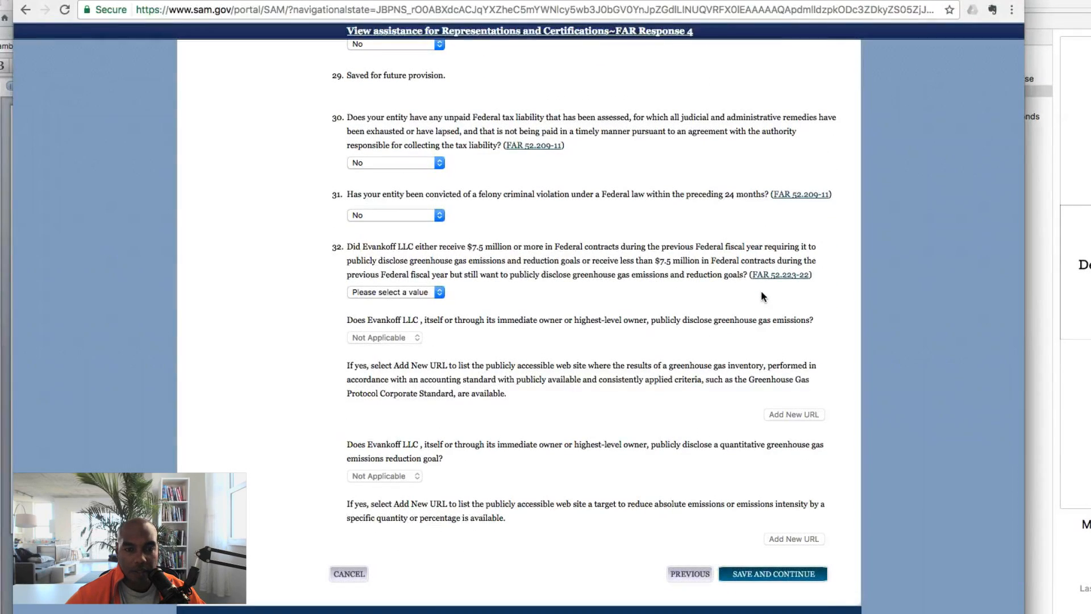
scroll(741, 300, down, 3)
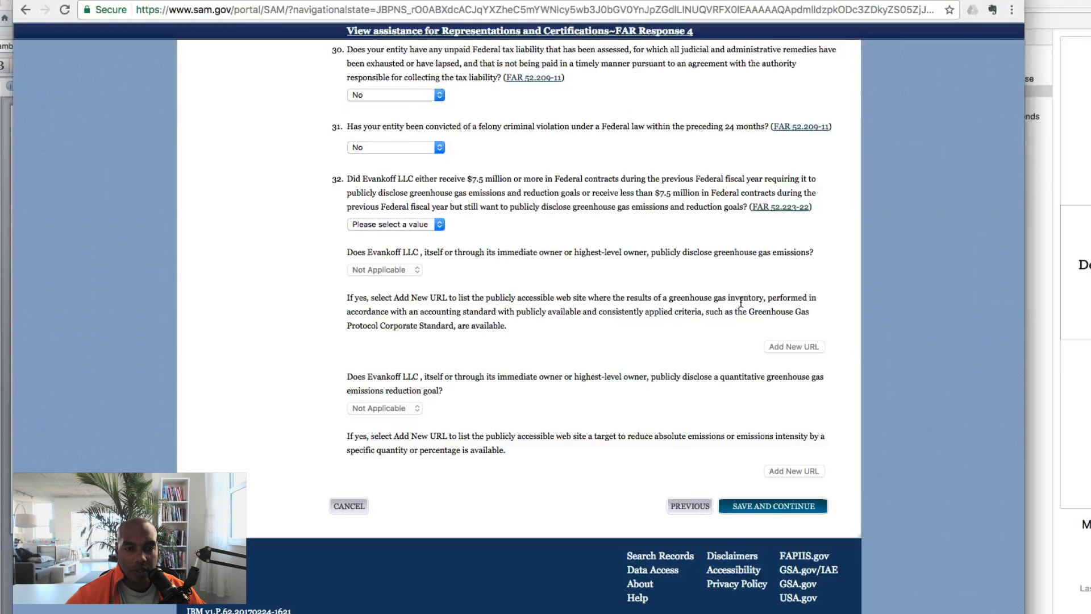
scroll(689, 321, down, 1)
click(765, 484)
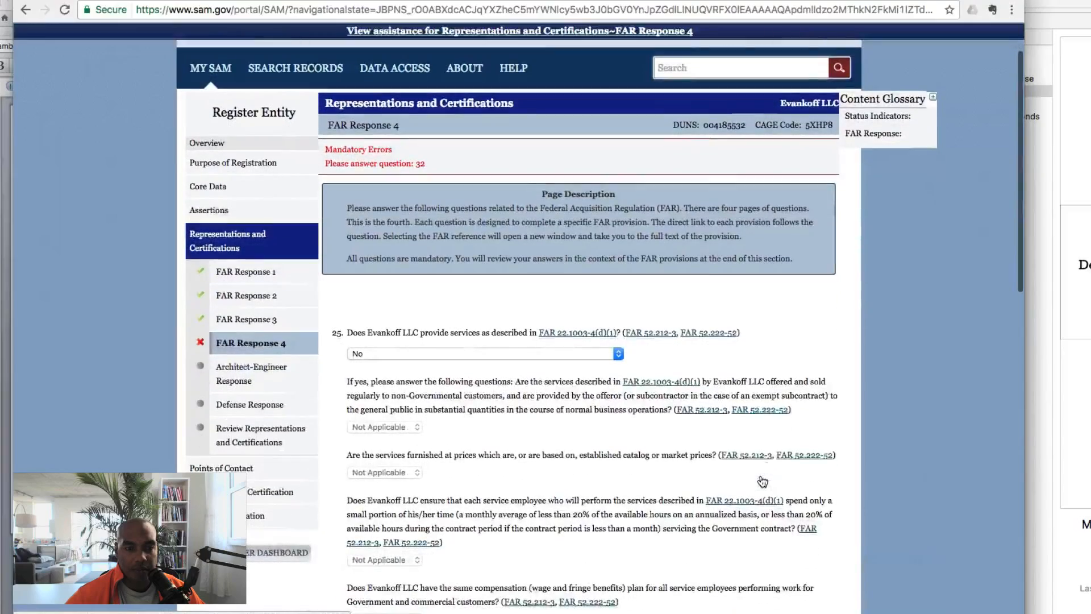
Answer question 32 with No and save FAR Response 4
scroll(762, 480, down, 6)
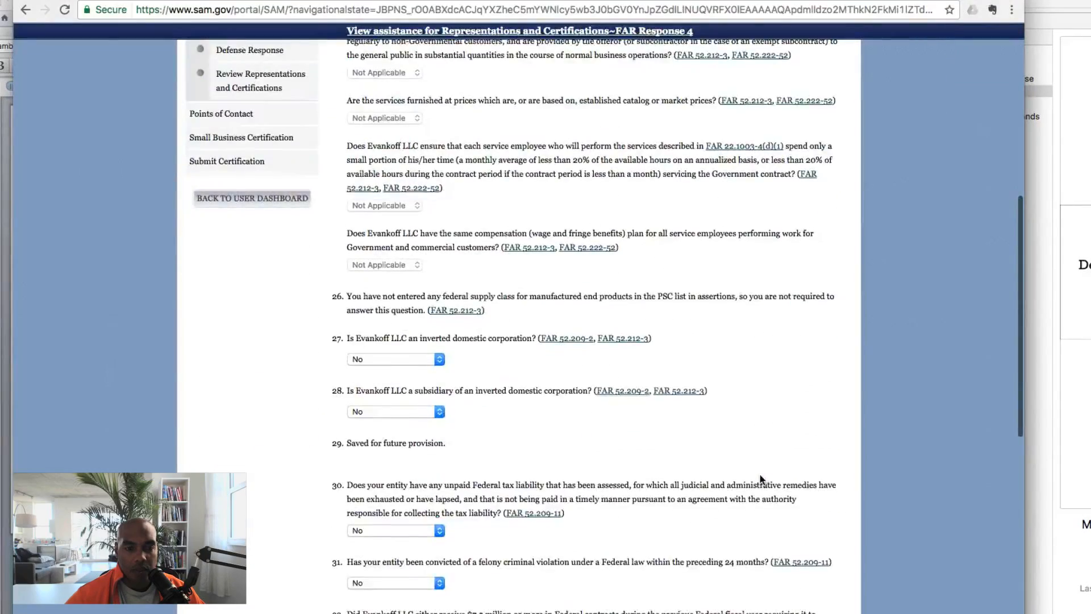
scroll(760, 477, down, 6)
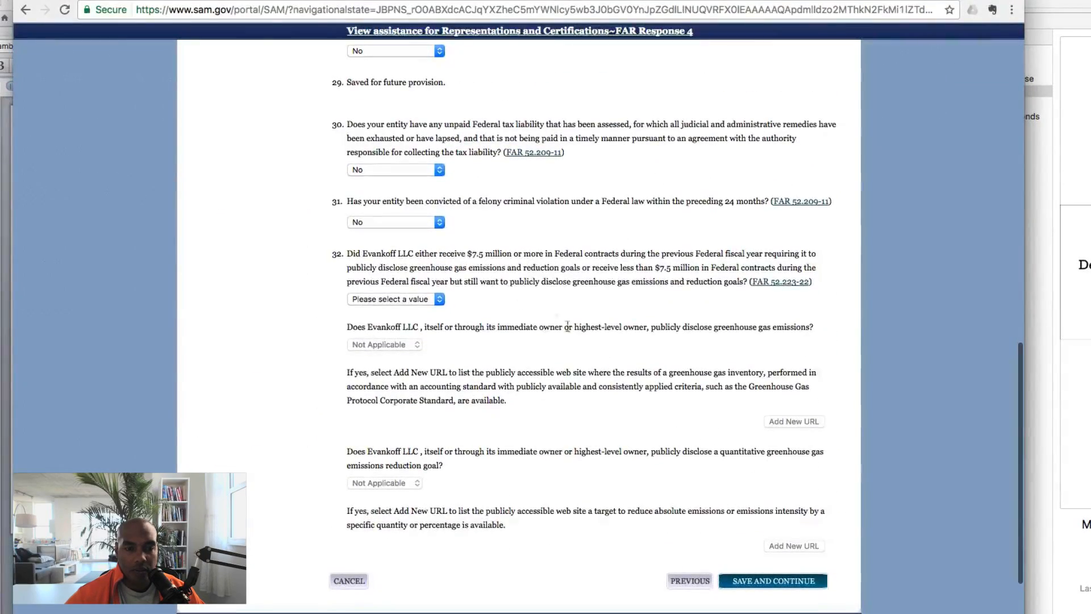
click(396, 299)
click(364, 320)
scroll(569, 370, down, 2)
click(756, 485)
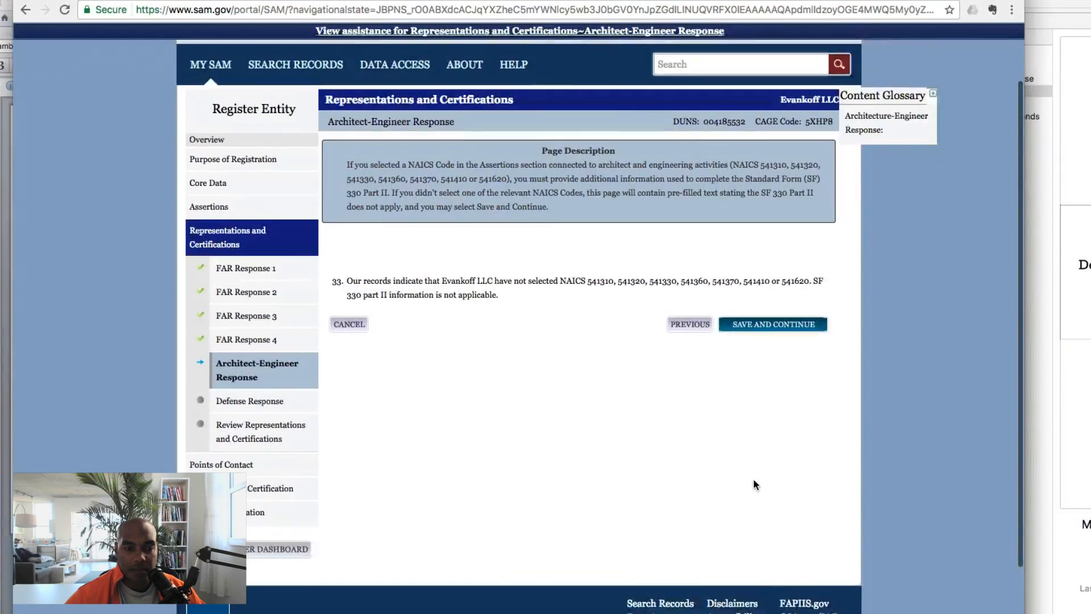
Save the Architect-Engineer response and the Defense Response answers (question 34 Yes, 35–41 No)
scroll(754, 484, up, 1)
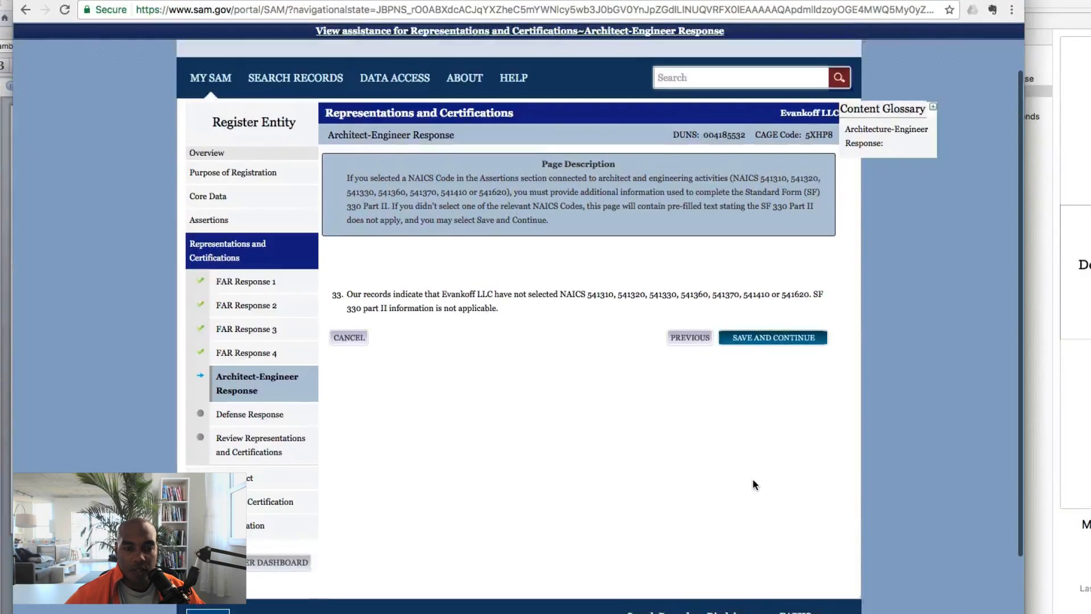
click(772, 339)
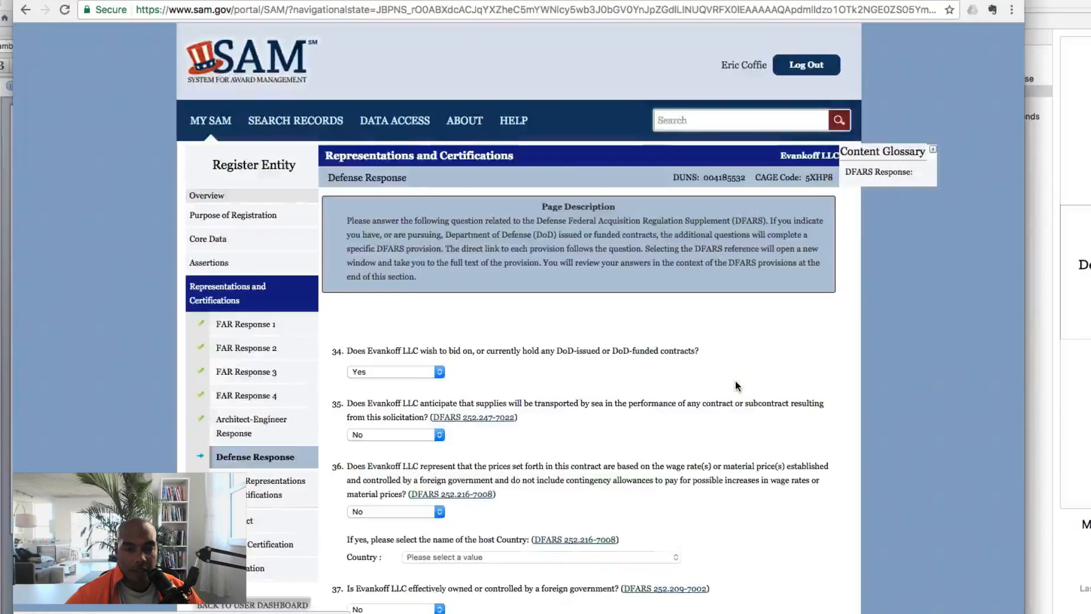
scroll(735, 381, down, 3)
scroll(735, 382, down, 3)
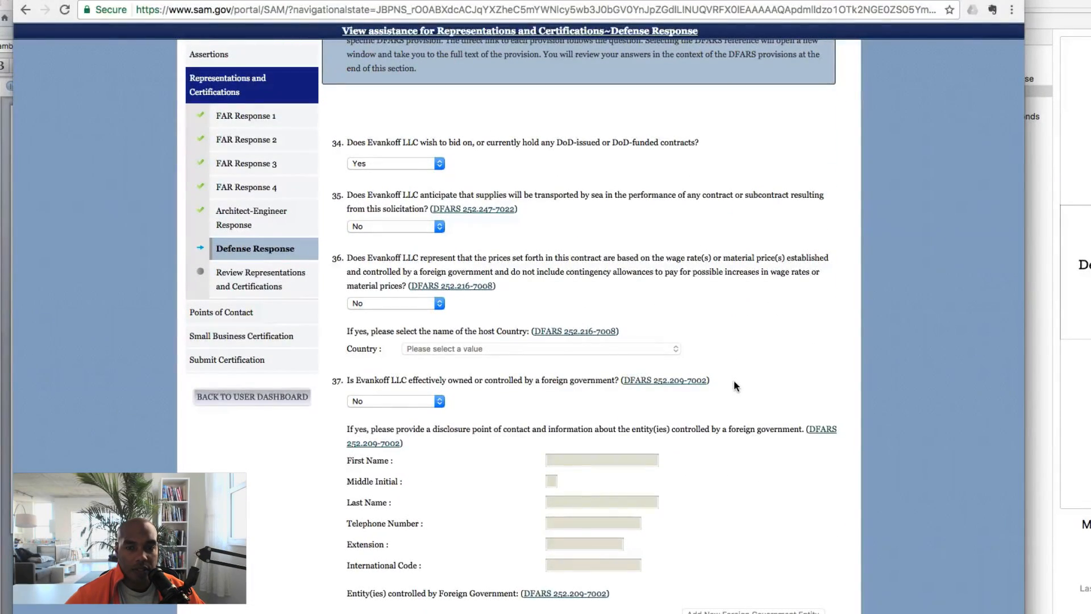
scroll(734, 380, down, 1)
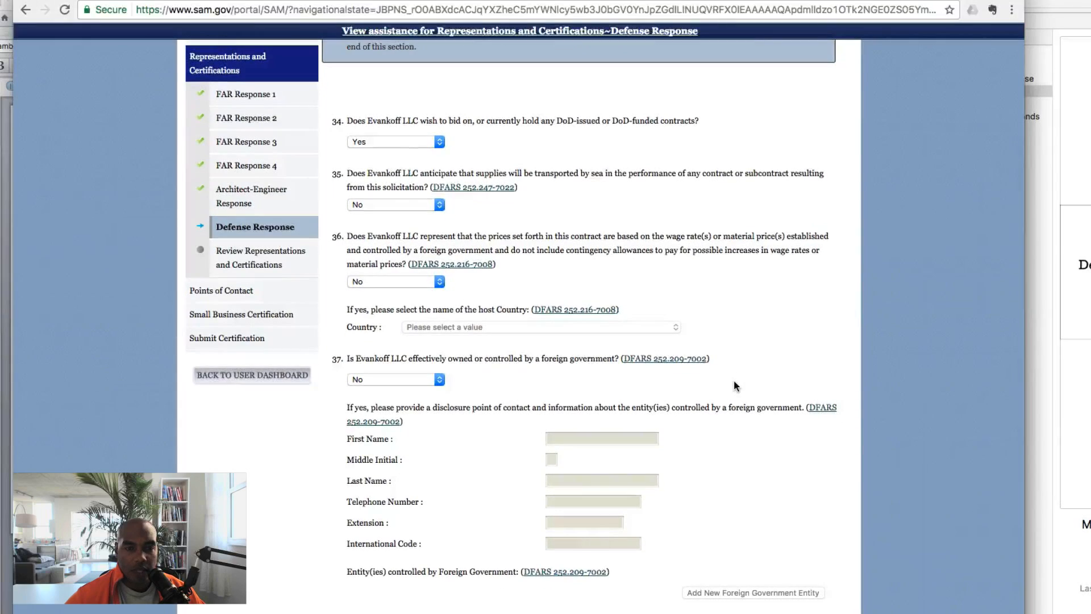
scroll(734, 381, down, 1)
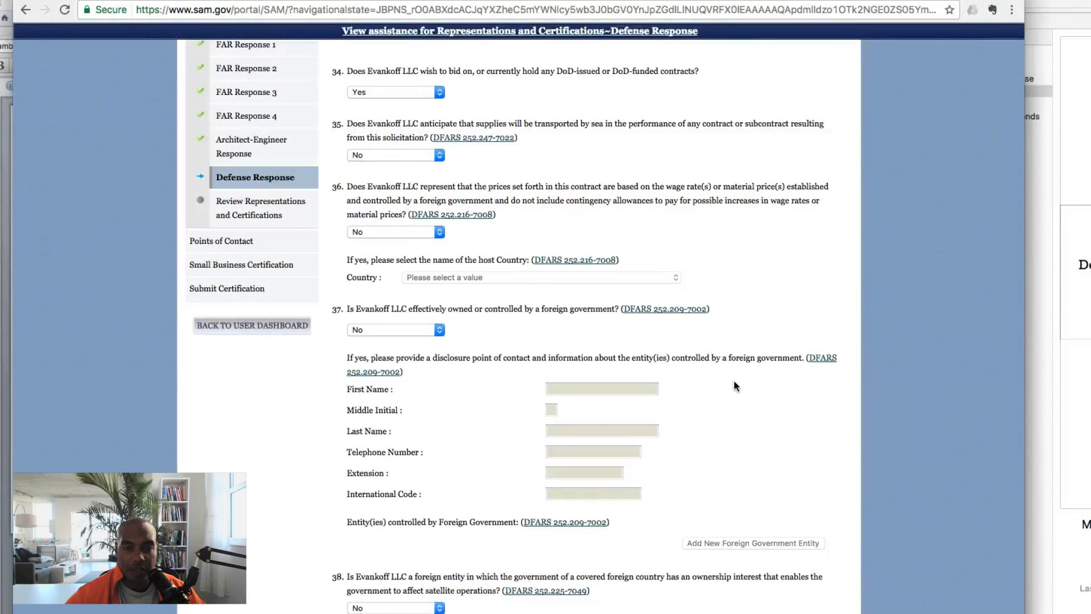
scroll(734, 381, down, 5)
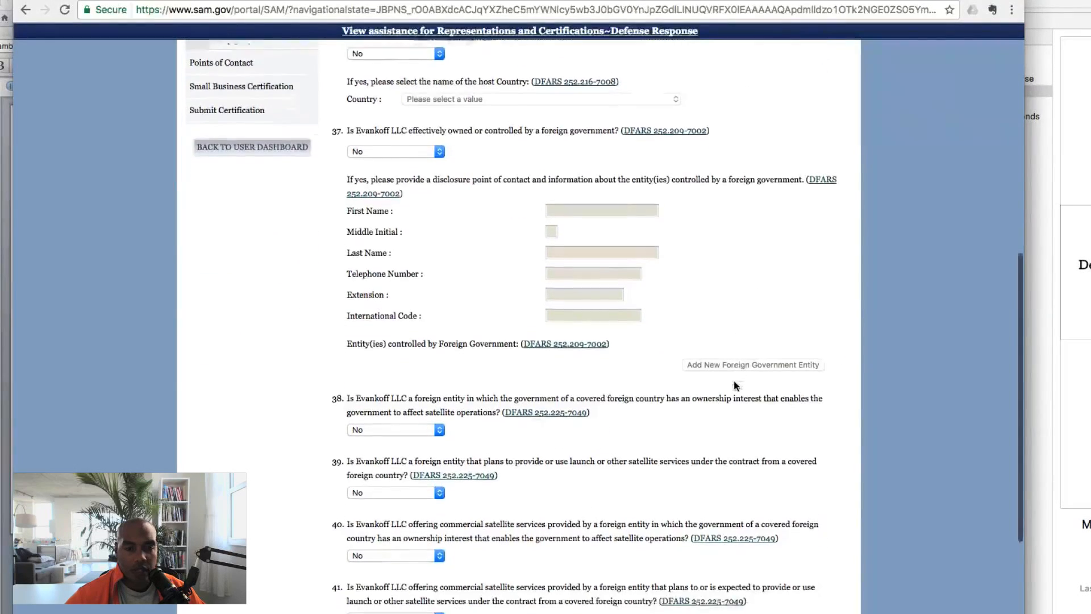
scroll(734, 385, down, 5)
click(745, 485)
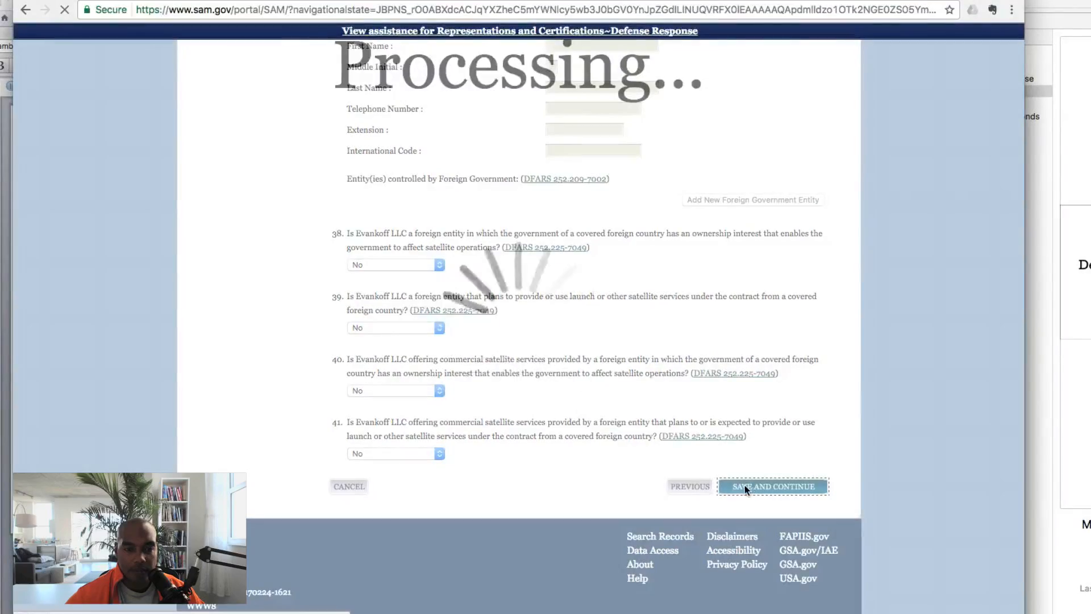
scroll(764, 454, down, 10)
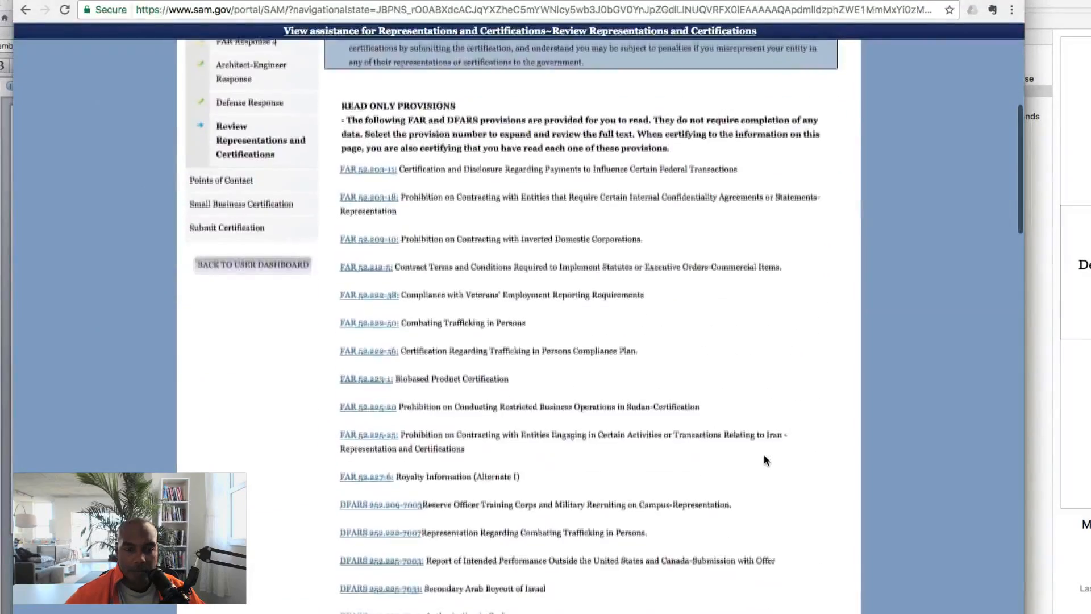
Submit the certified Representations and Certifications review, moving on to the POC Details page
scroll(764, 457, down, 10)
scroll(764, 454, down, 20)
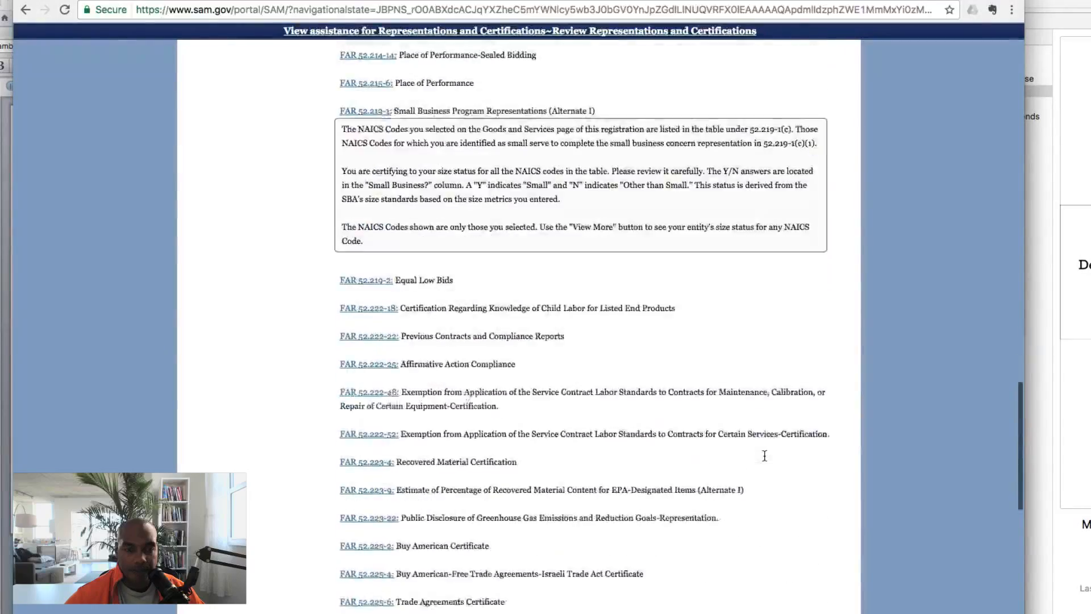
scroll(764, 454, down, 12)
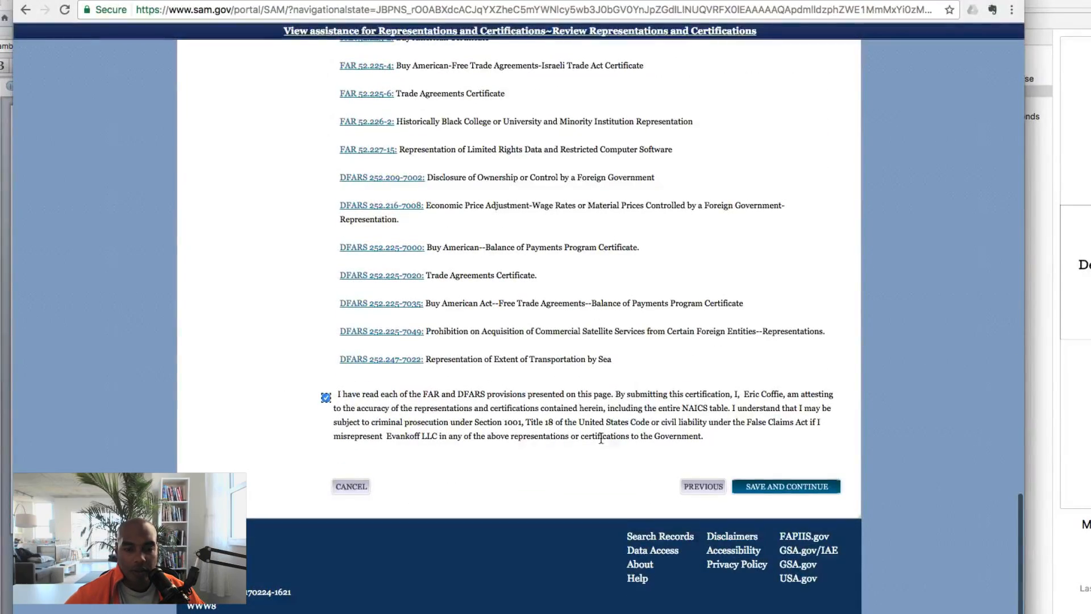
click(763, 486)
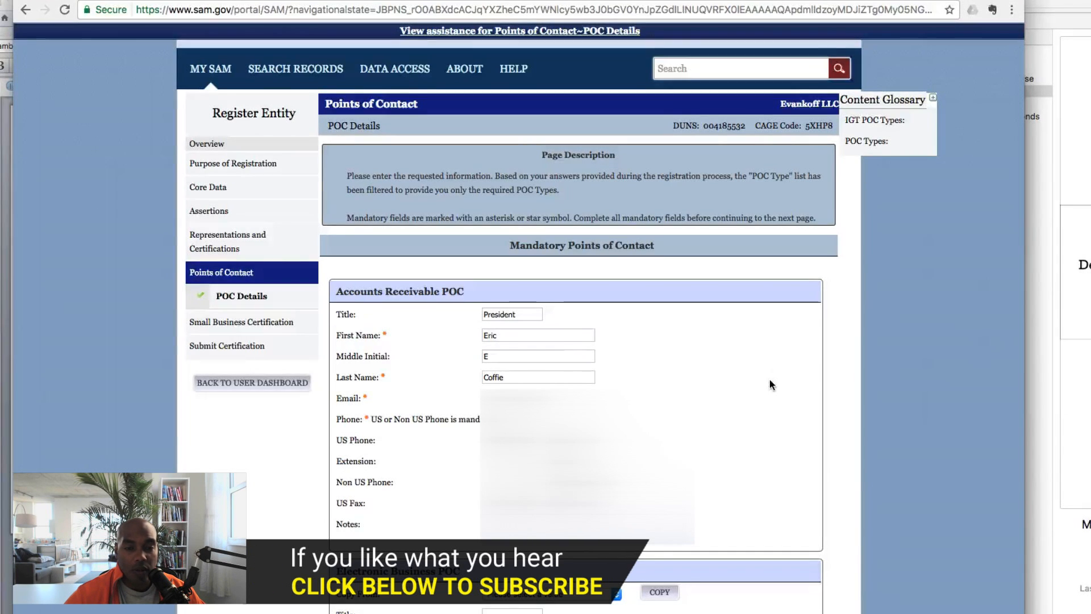
Save the prefilled Electronic Business and Government Business POCs plus two alternate POCs, then continue
scroll(770, 379, down, 1)
scroll(770, 380, down, 3)
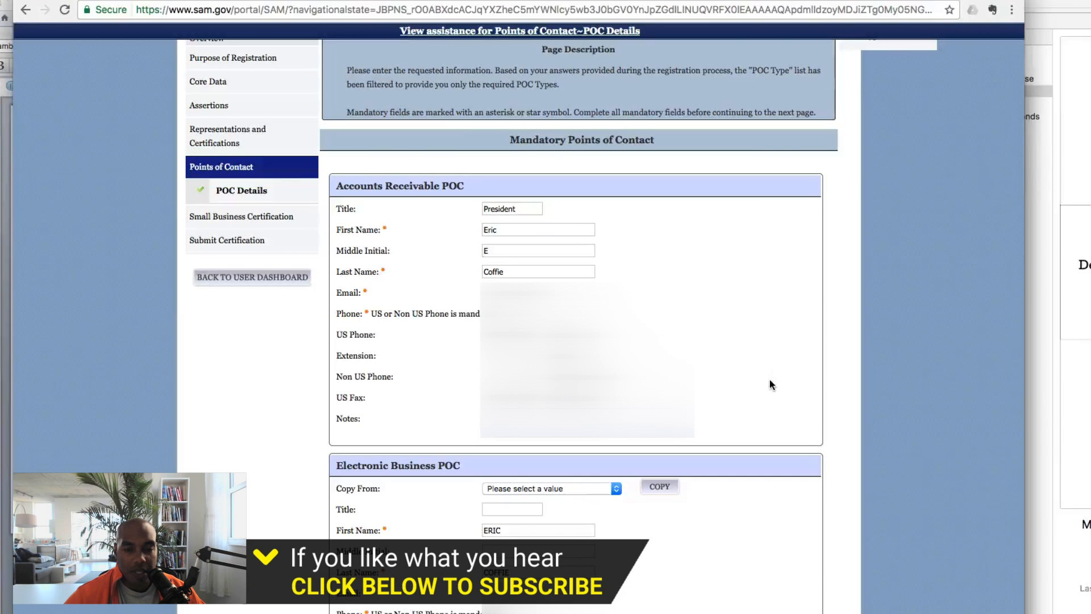
scroll(770, 385, down, 20)
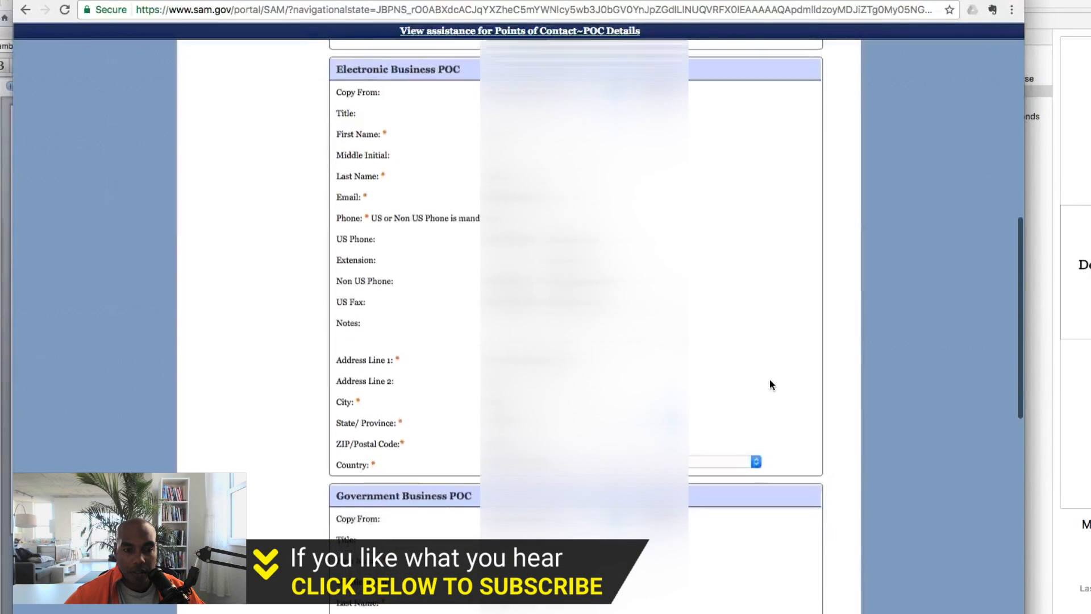
scroll(770, 385, down, 11)
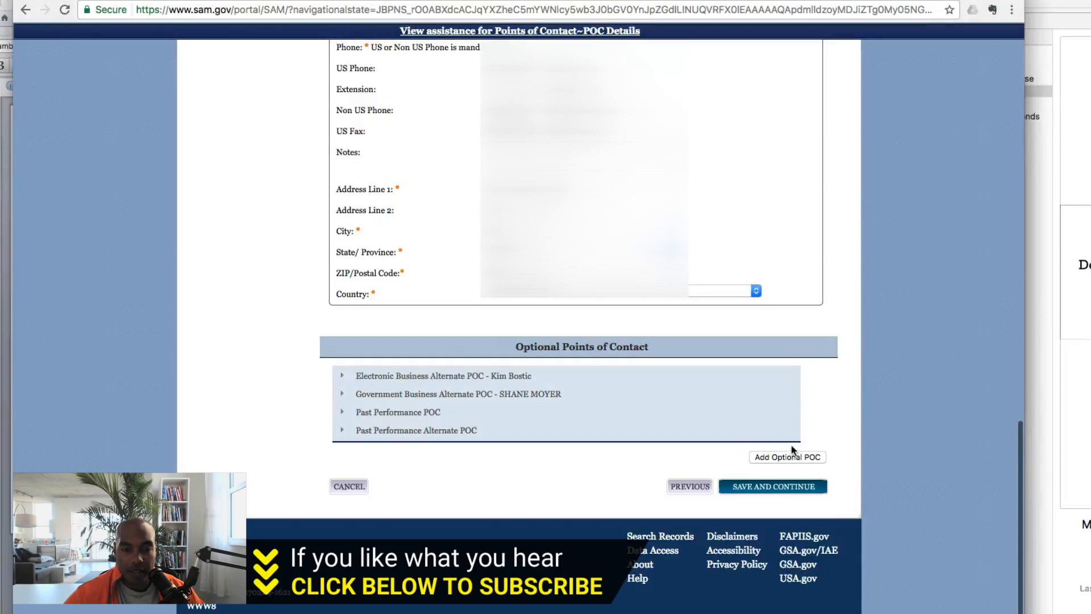
click(785, 487)
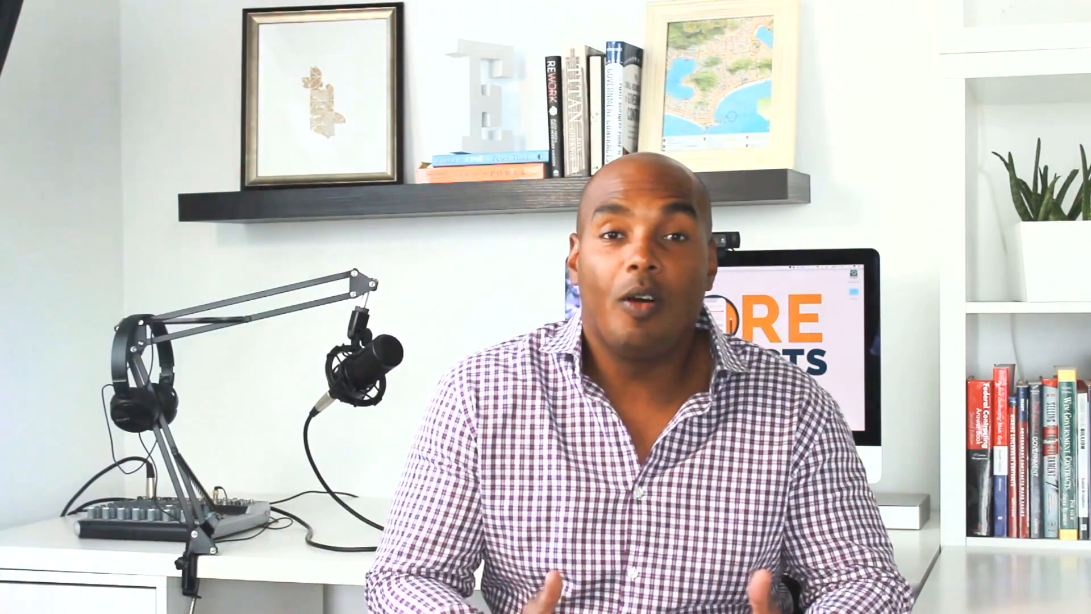